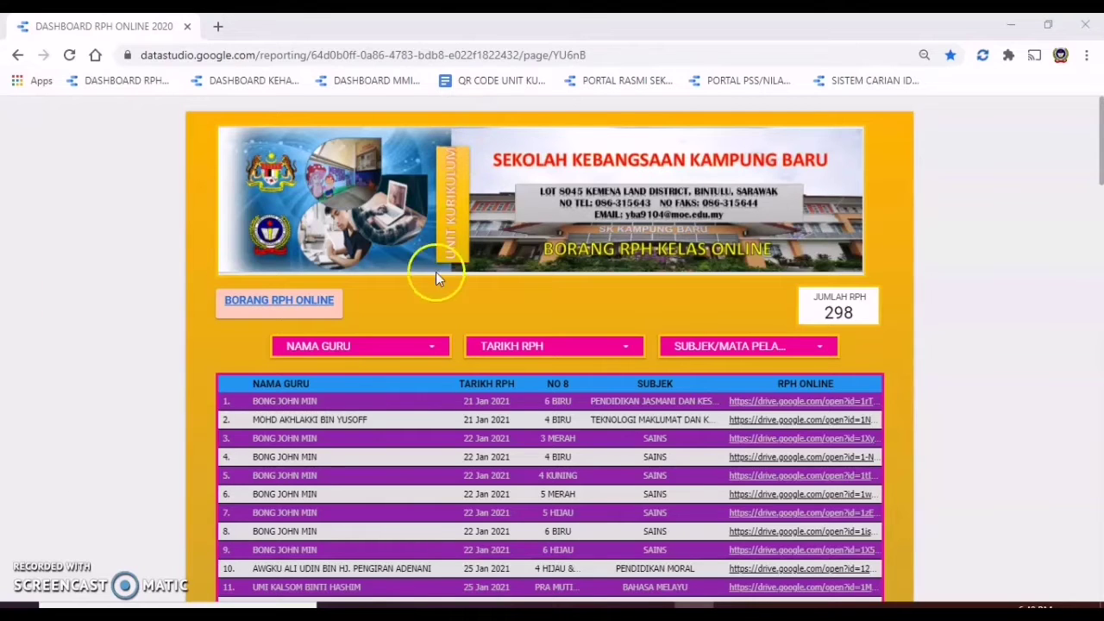
Step: Open the BORANG RPH ONLINE form in a new tab and look over its blank questions
left_click(295, 311)
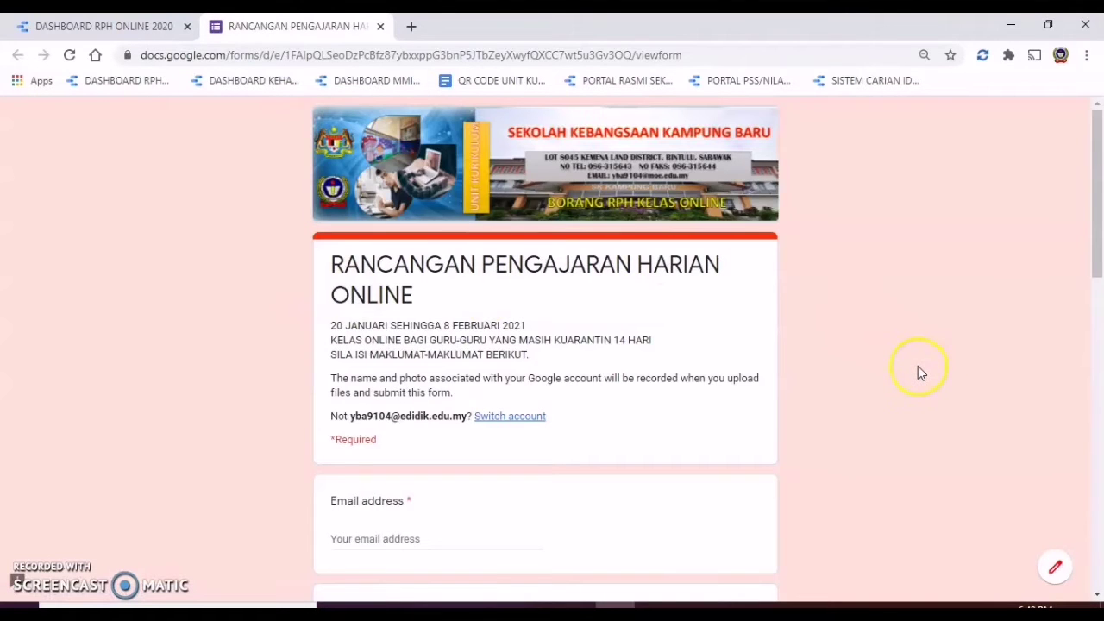
scroll(918, 366, "down", 4)
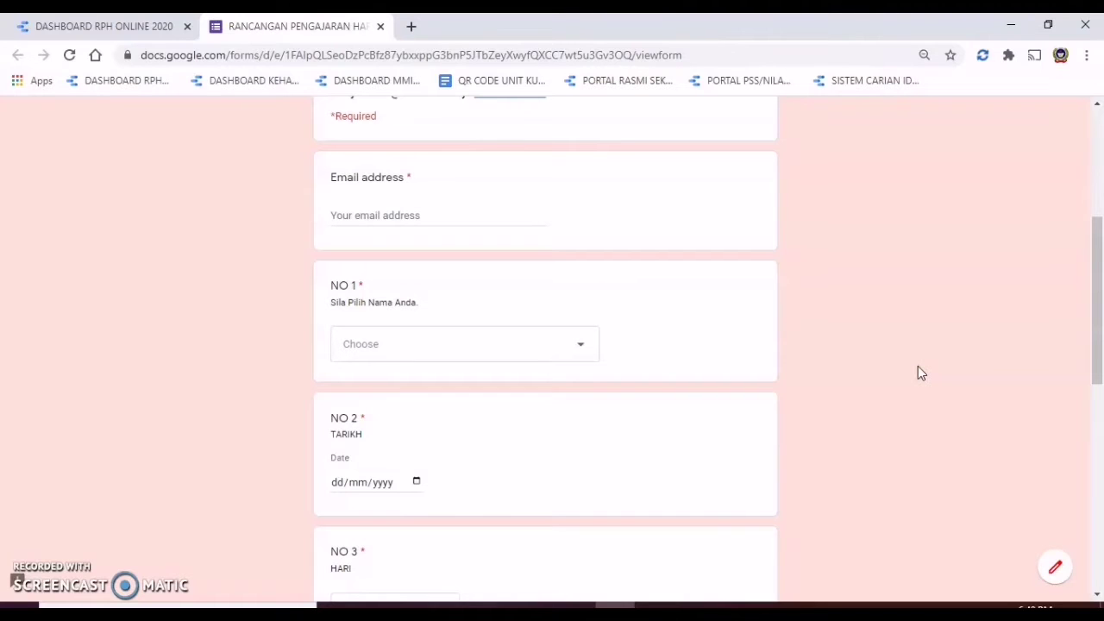
scroll(918, 366, "down", 6)
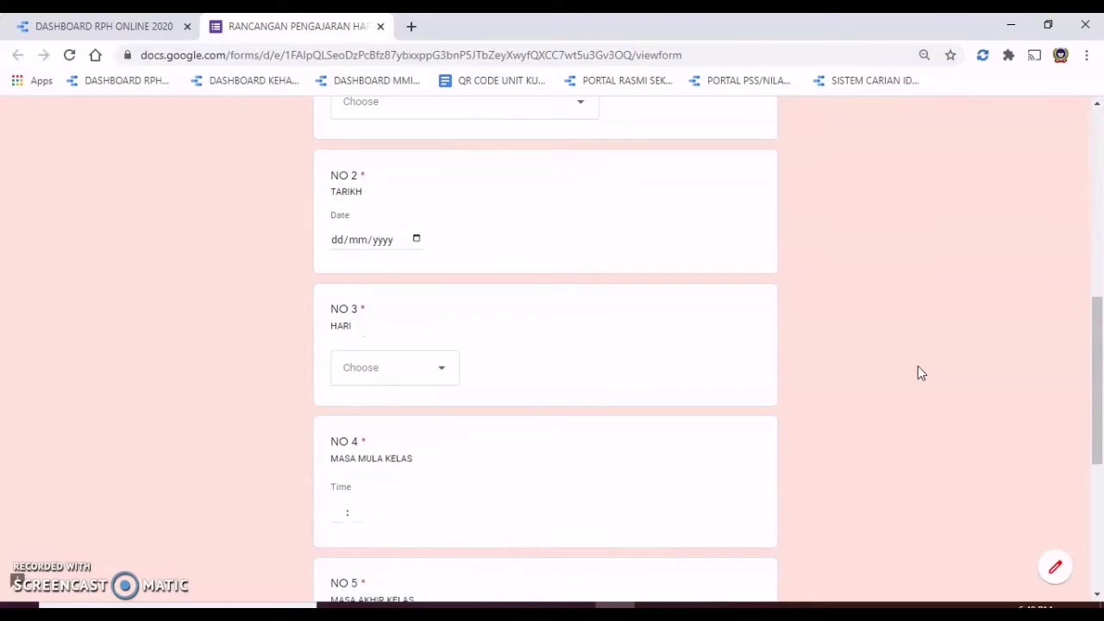
scroll(918, 372, "down", 2)
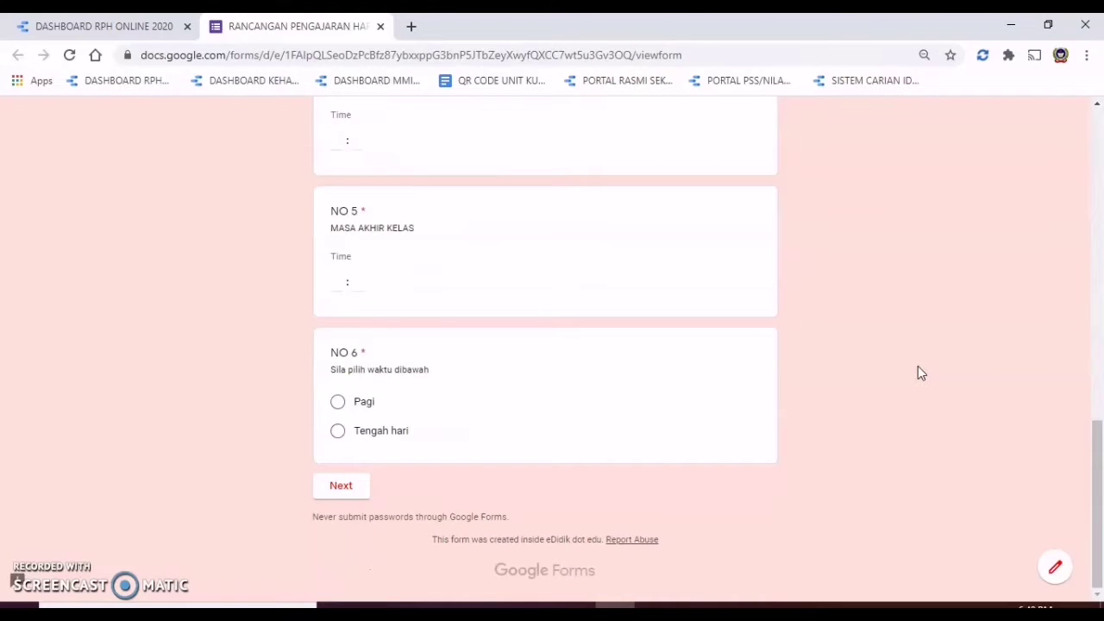
scroll(918, 373, "up", 1)
scroll(918, 373, "down", 1)
scroll(917, 372, "up", 8)
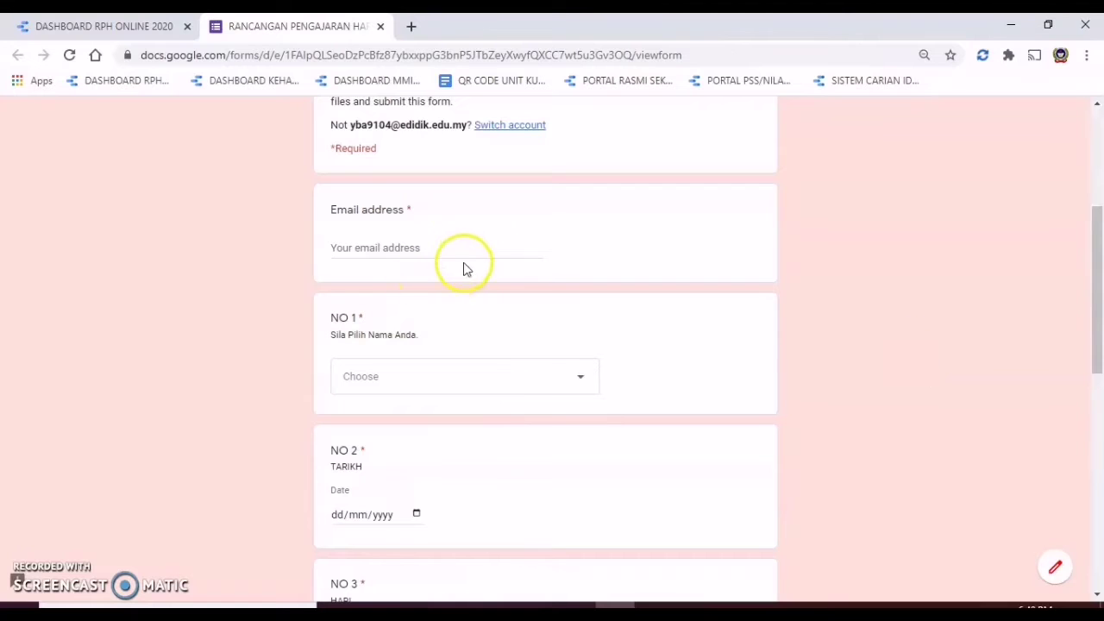
Step: Enter the teacher's e-mail address in the required Email address field
left_click(469, 247)
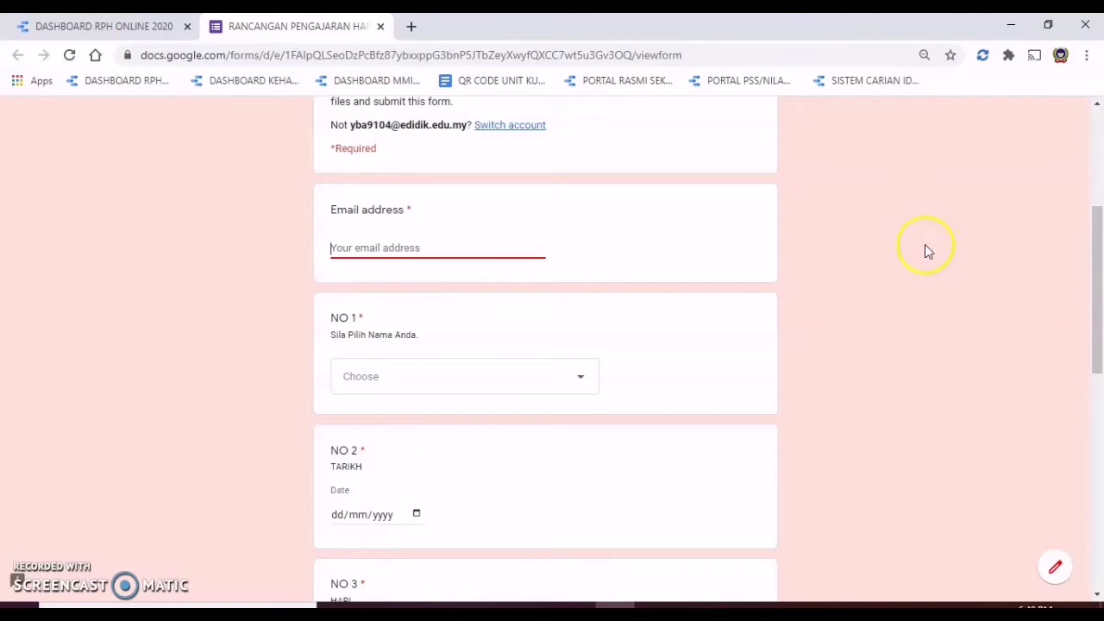
scroll(792, 296, "down", 1)
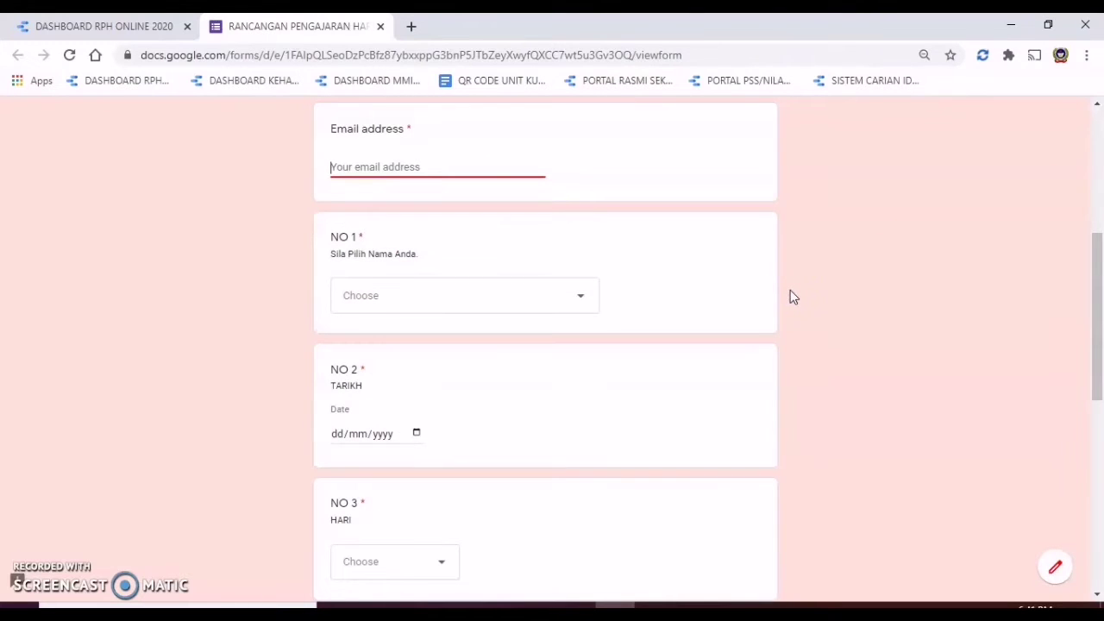
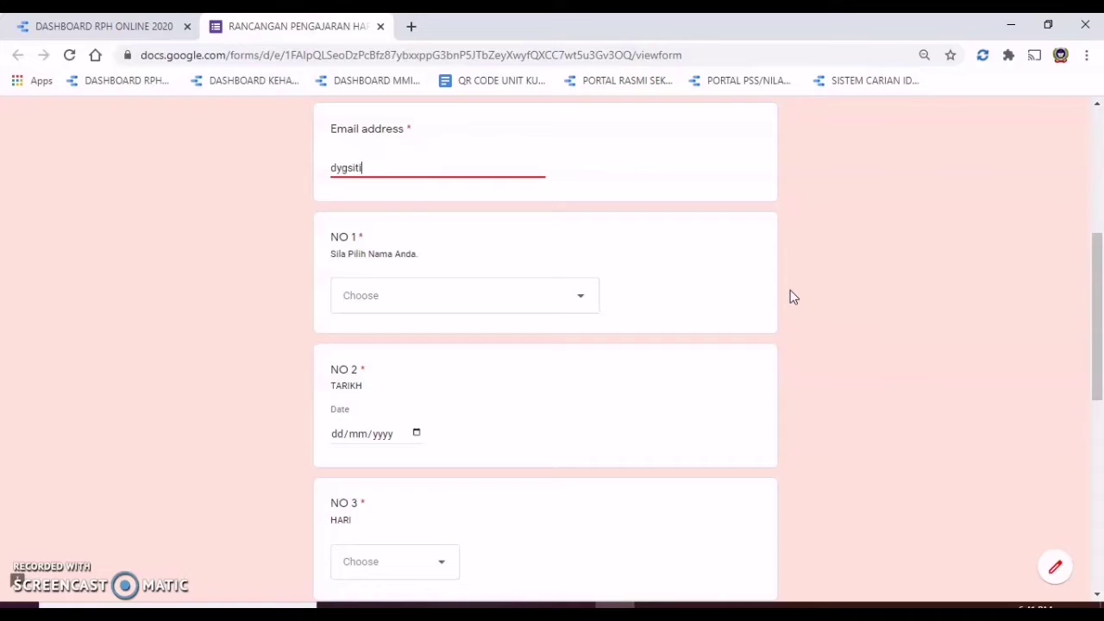
left_click(832, 283)
Step: Select the teacher's own name from the NO 1 dropdown
left_click(560, 301)
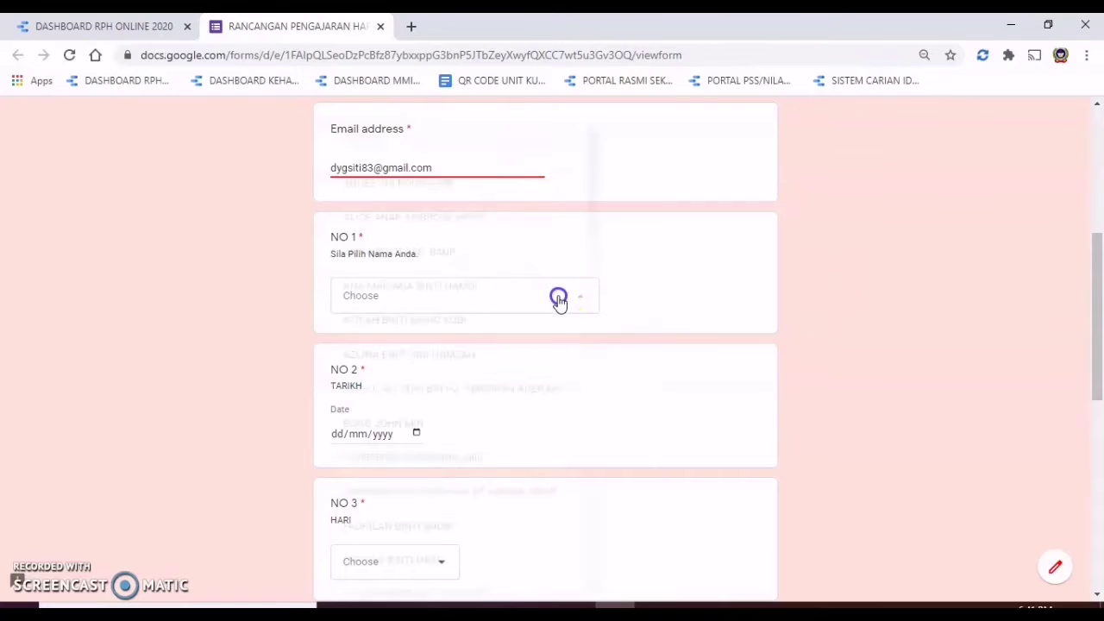
left_click(514, 501)
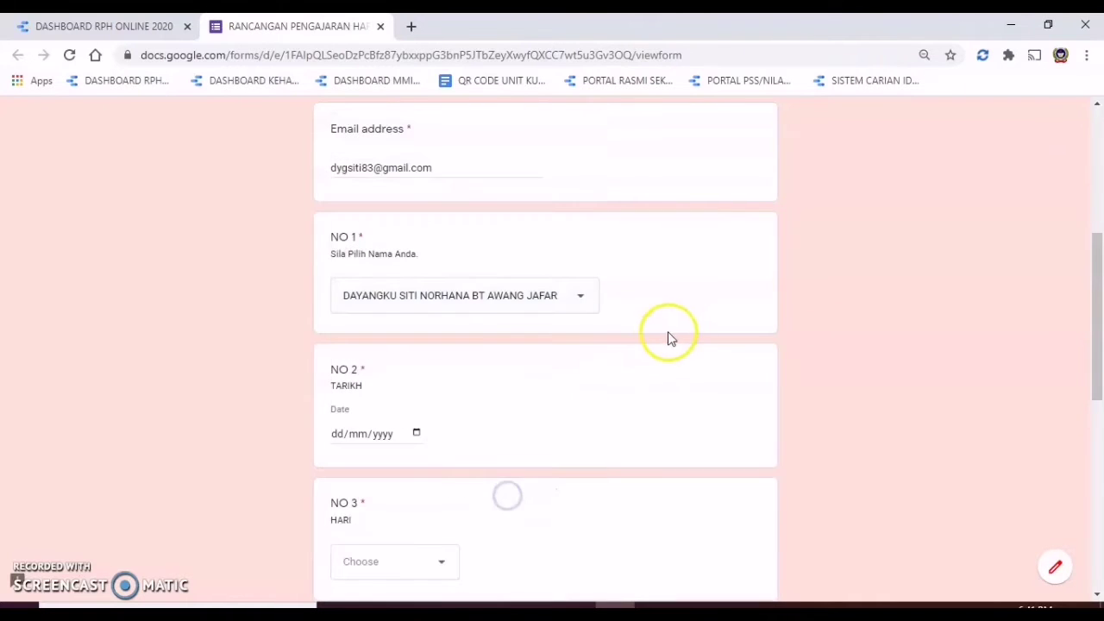
scroll(653, 336, "down", 2)
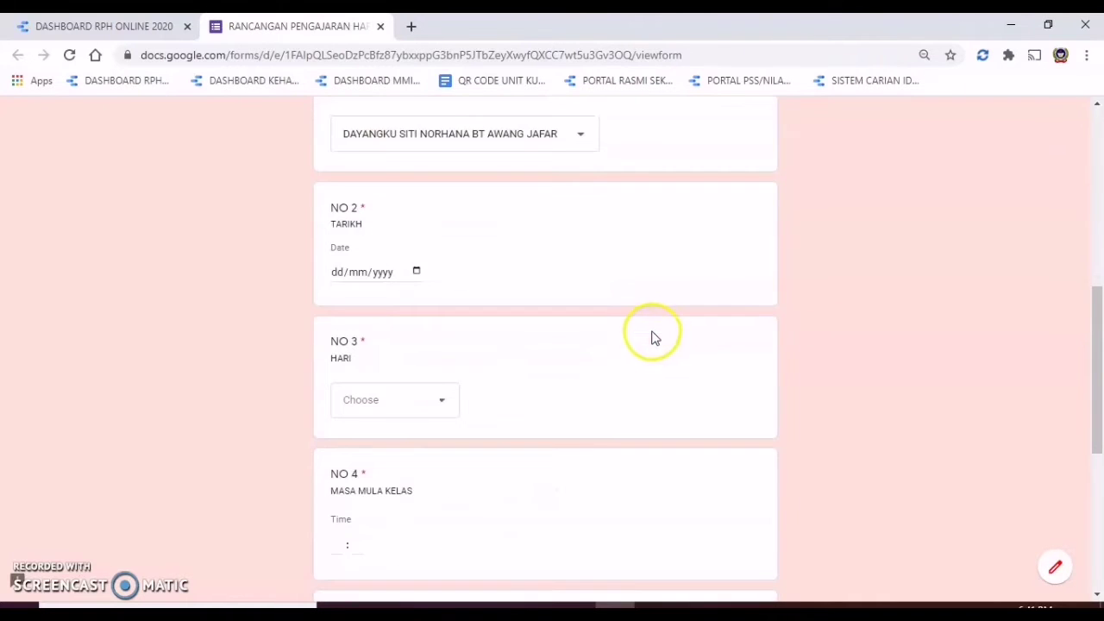
Step: Set the lesson date to 01/02/2021 and the day to Isnin
left_click(417, 273)
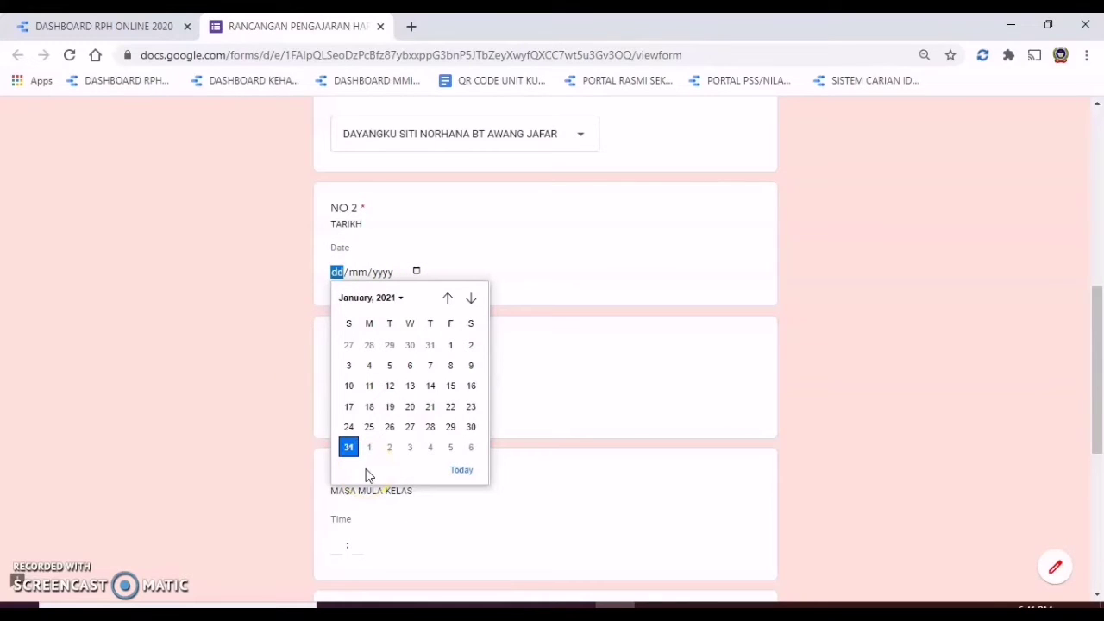
left_click(369, 446)
scroll(626, 354, "down", 1)
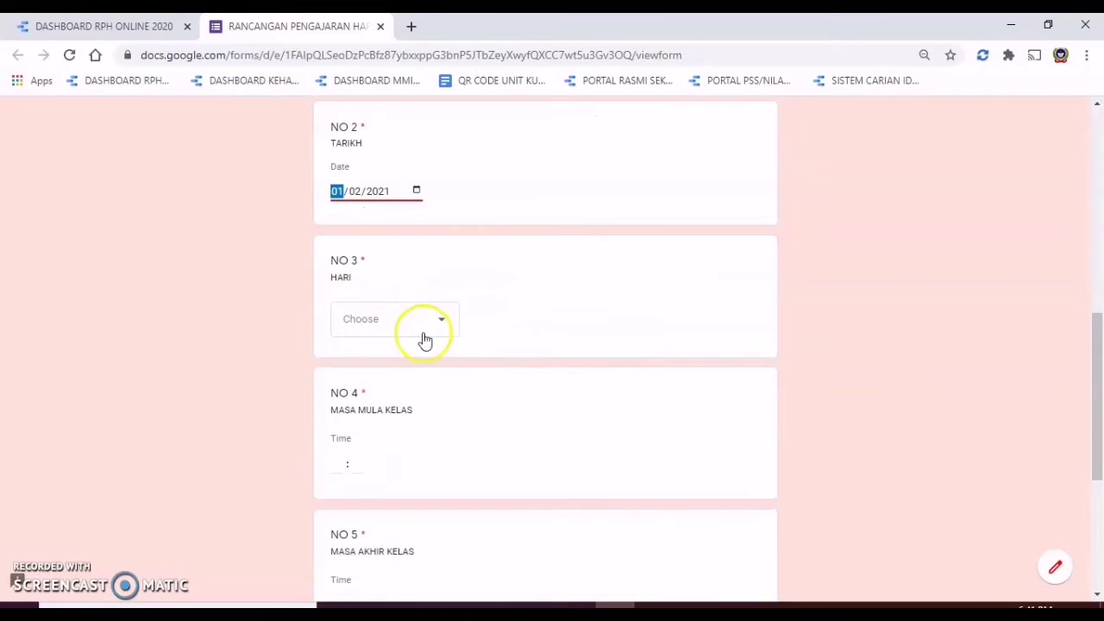
left_click(447, 330)
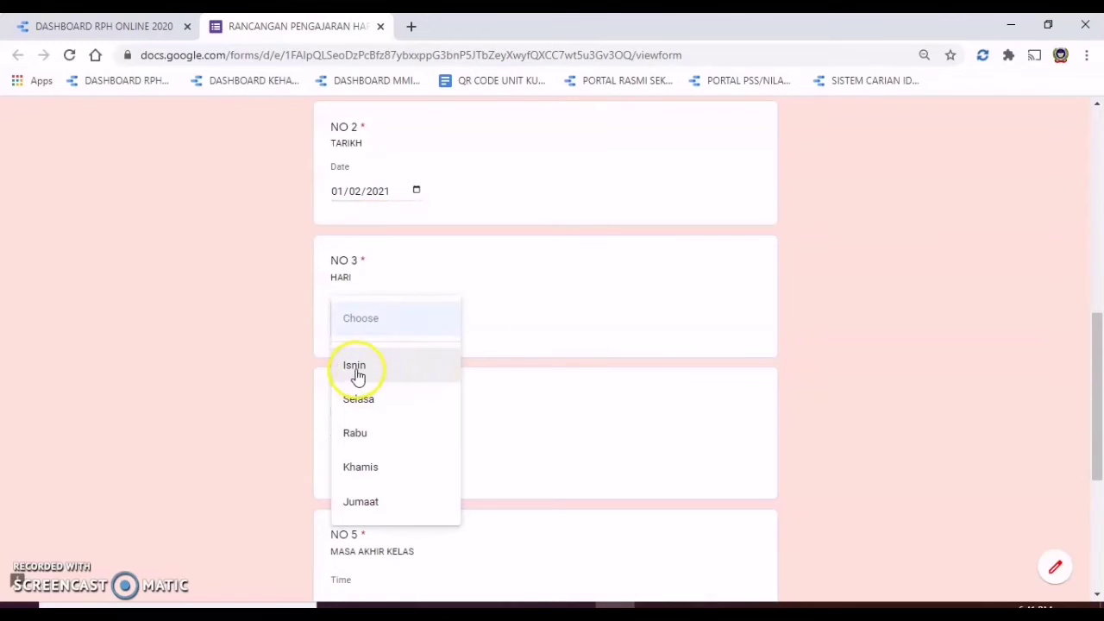
left_click(416, 375)
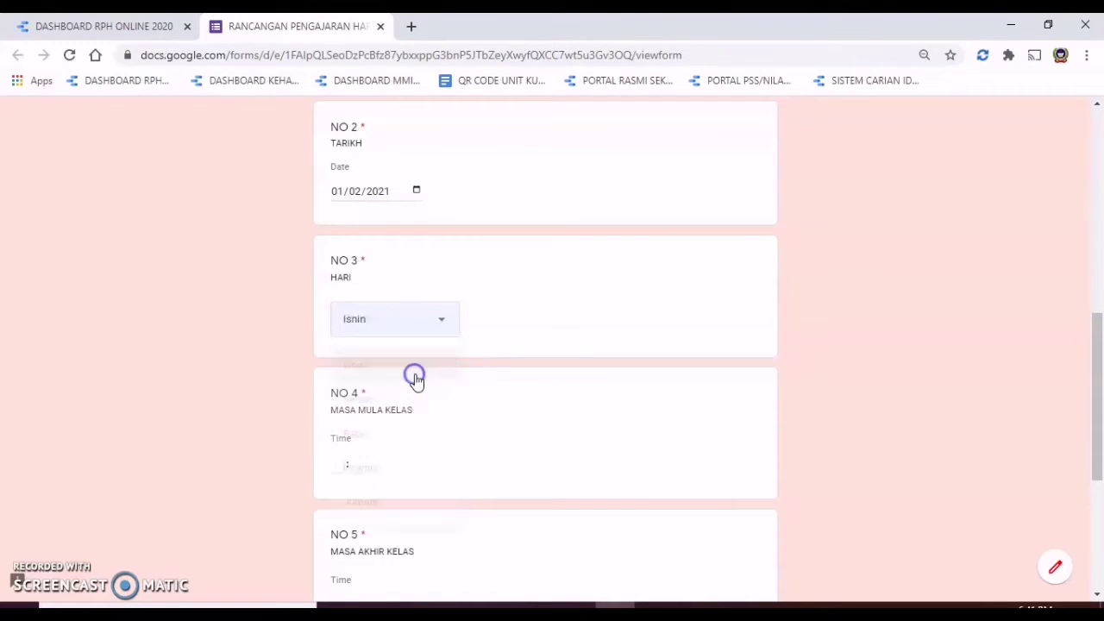
scroll(489, 353, "down", 1)
Step: Enter the class start and end times, 08:00 and 09:00
left_click(337, 385)
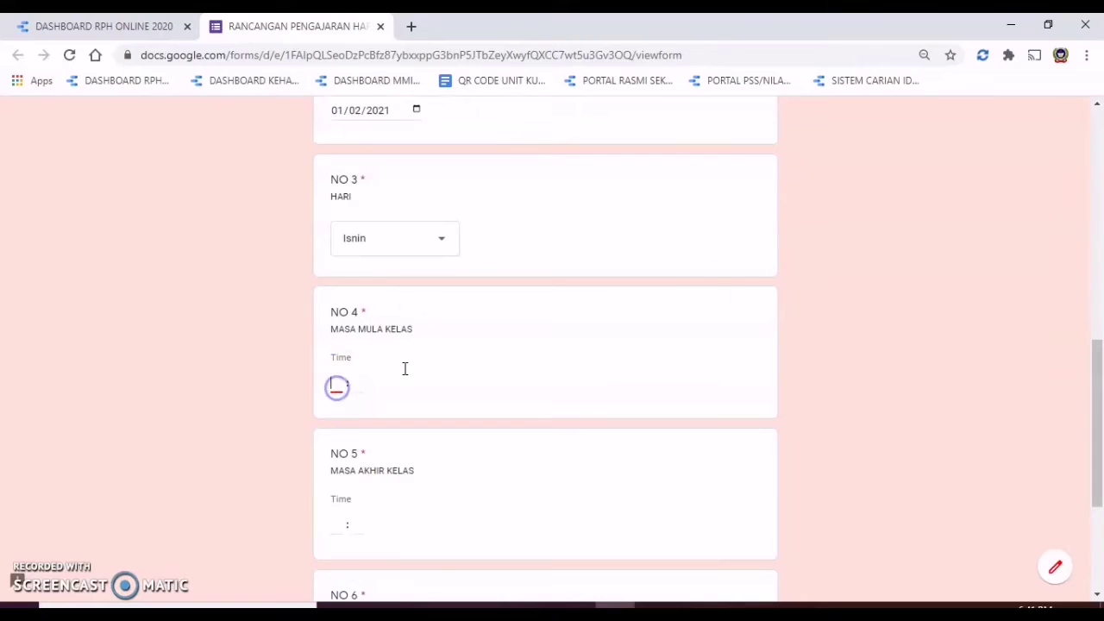
type("08 :")
key("Tab")
type("00")
scroll(742, 319, "down", 2)
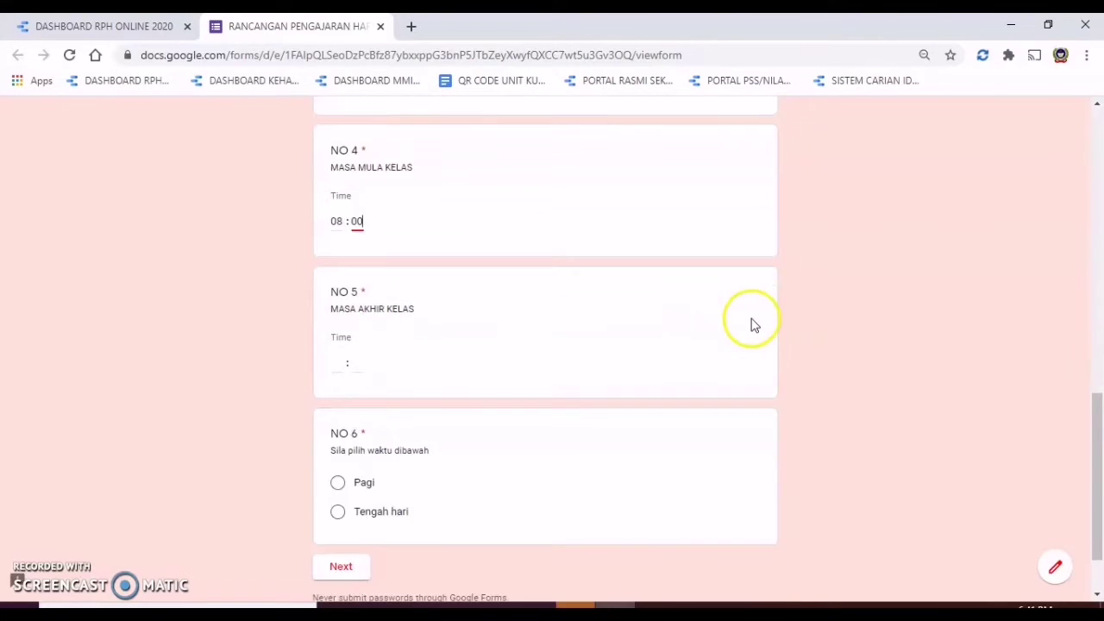
left_click(337, 366)
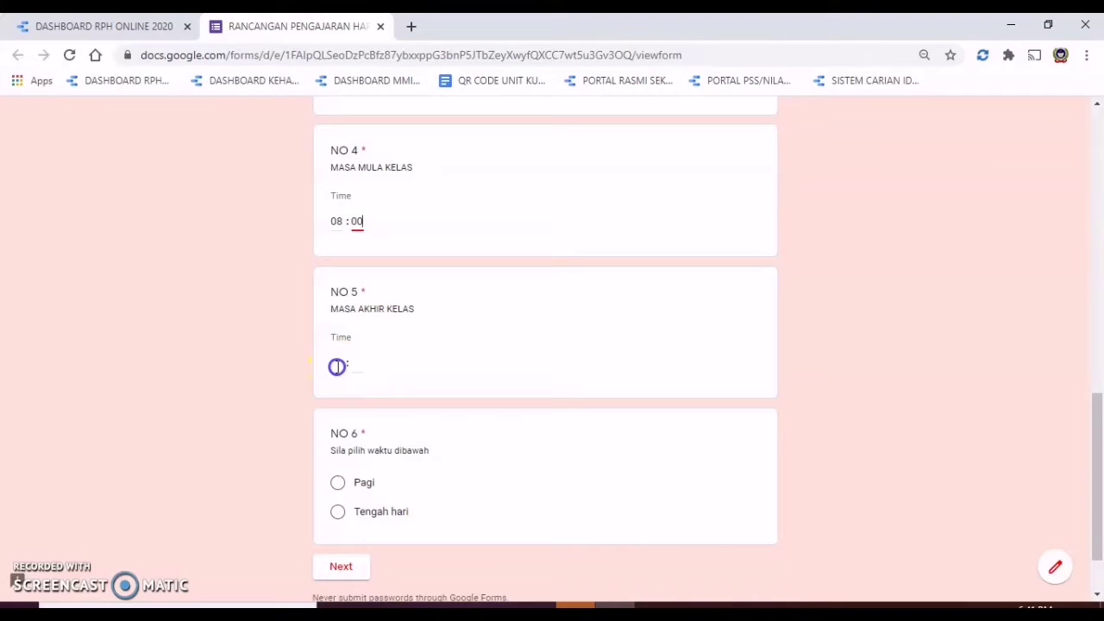
type("08")
key("Tab")
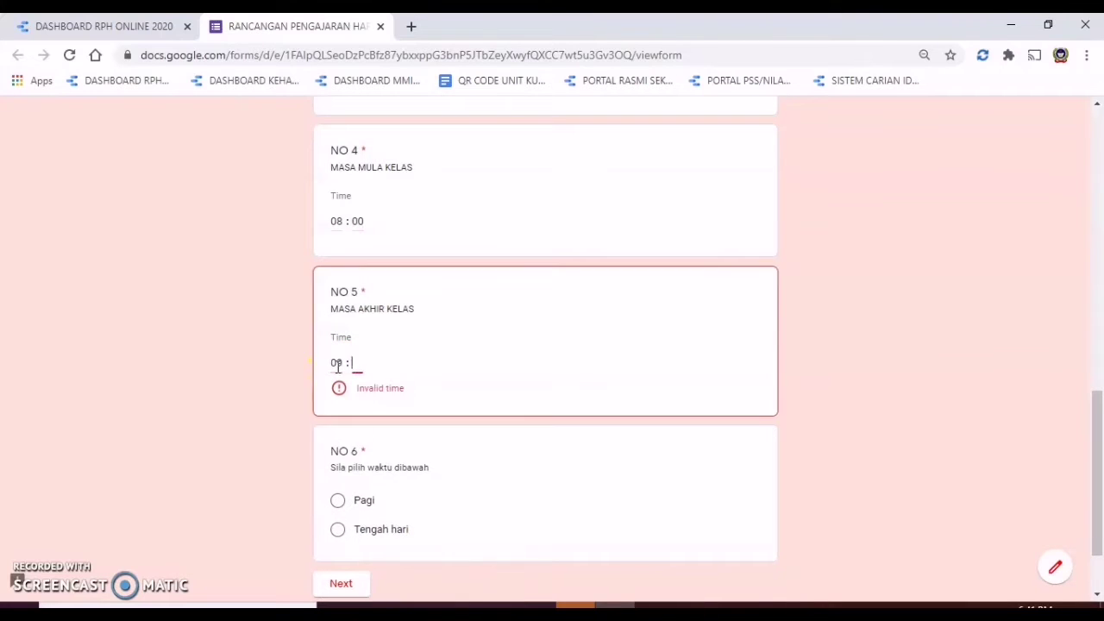
type("00")
Step: Mark the session as Pagi and continue to the MAKLUMAT RPH section
left_click(337, 482)
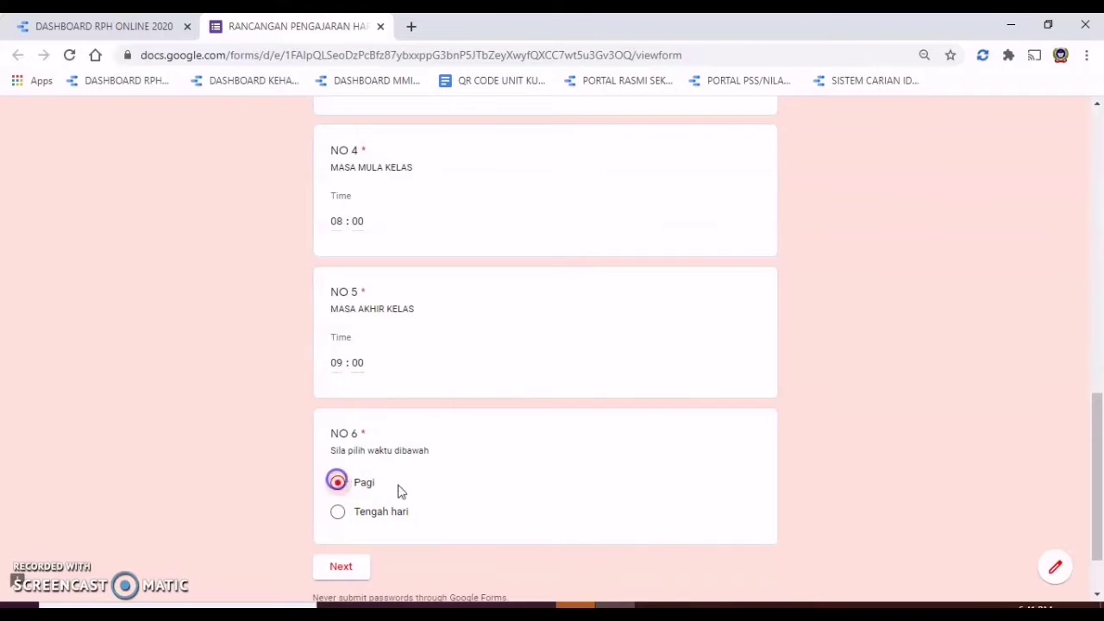
scroll(647, 457, "down", 1)
left_click(344, 488)
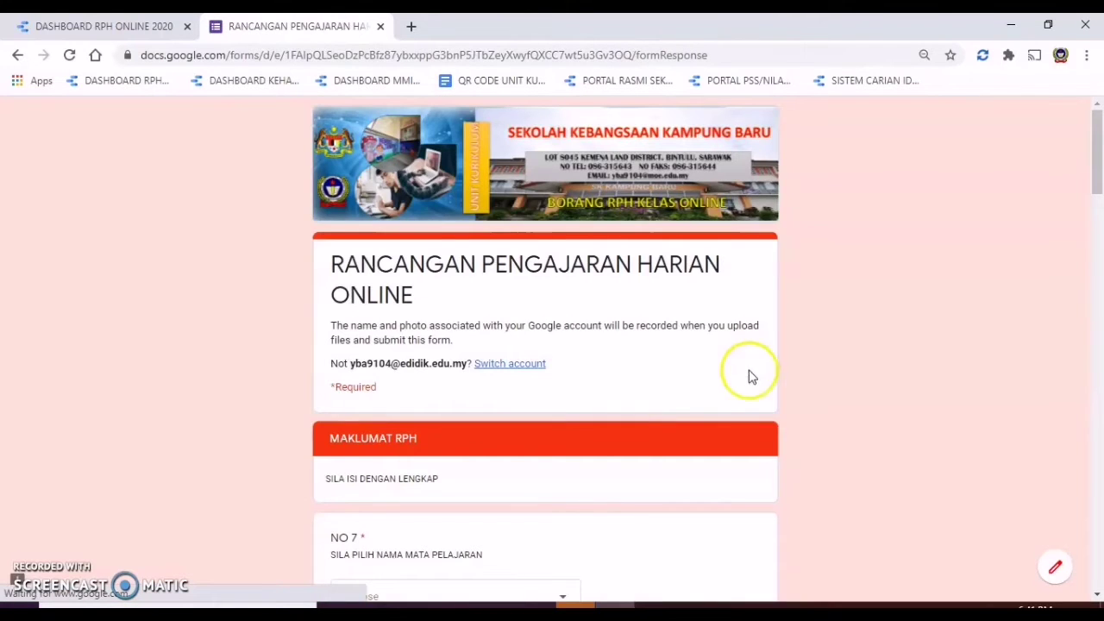
Step: Choose BAHASA INGGERIS as the NO 7 subject
scroll(771, 373, "down", 1)
scroll(771, 372, "down", 4)
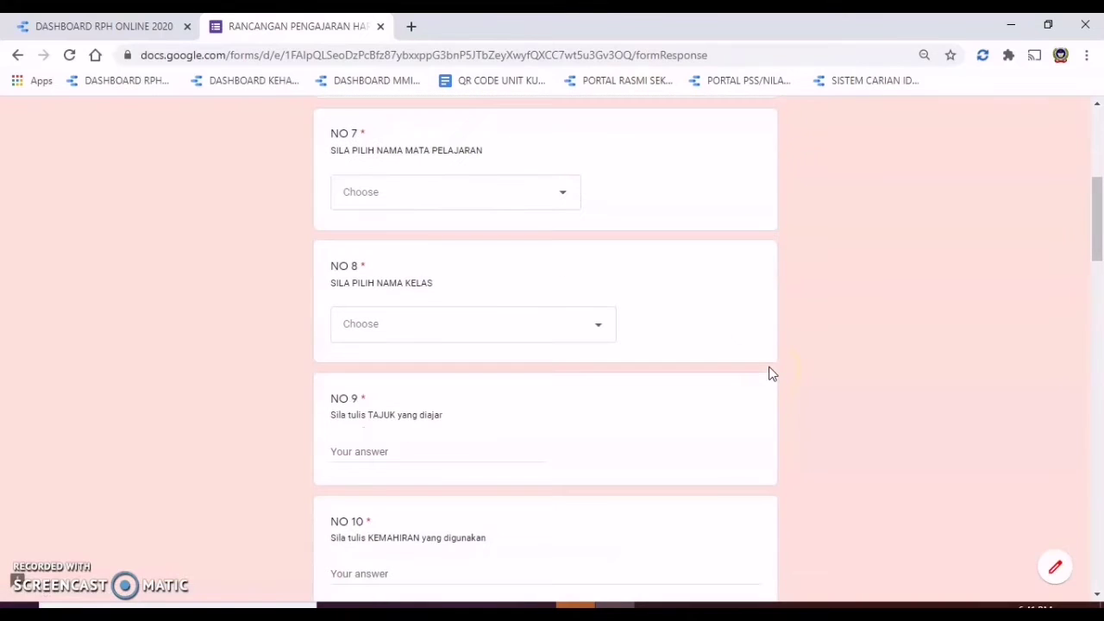
scroll(771, 373, "up", 1)
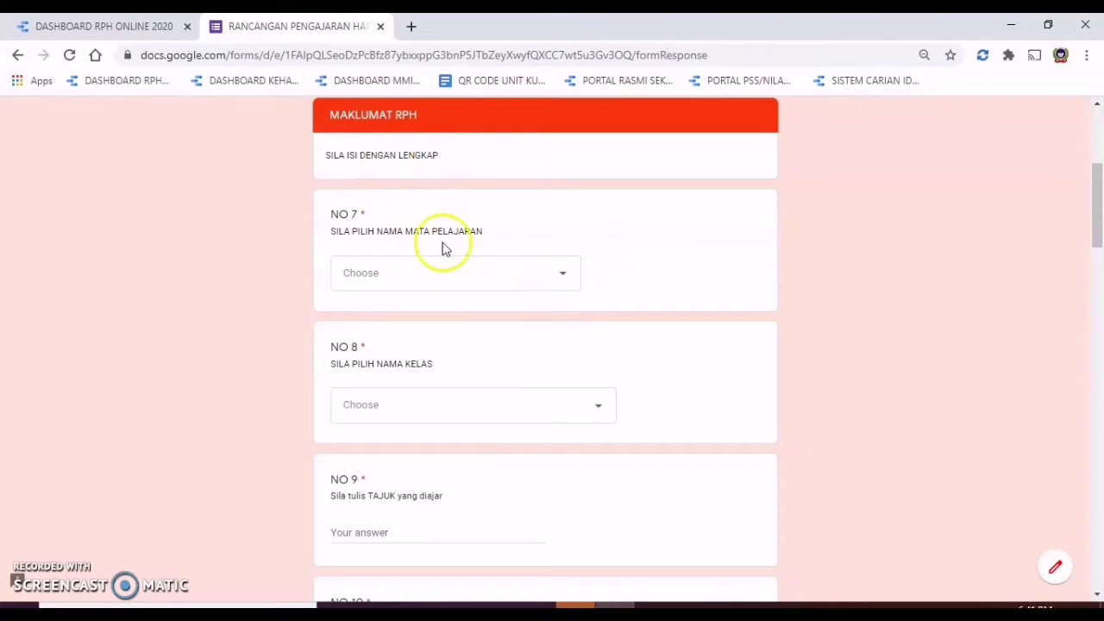
left_click(562, 280)
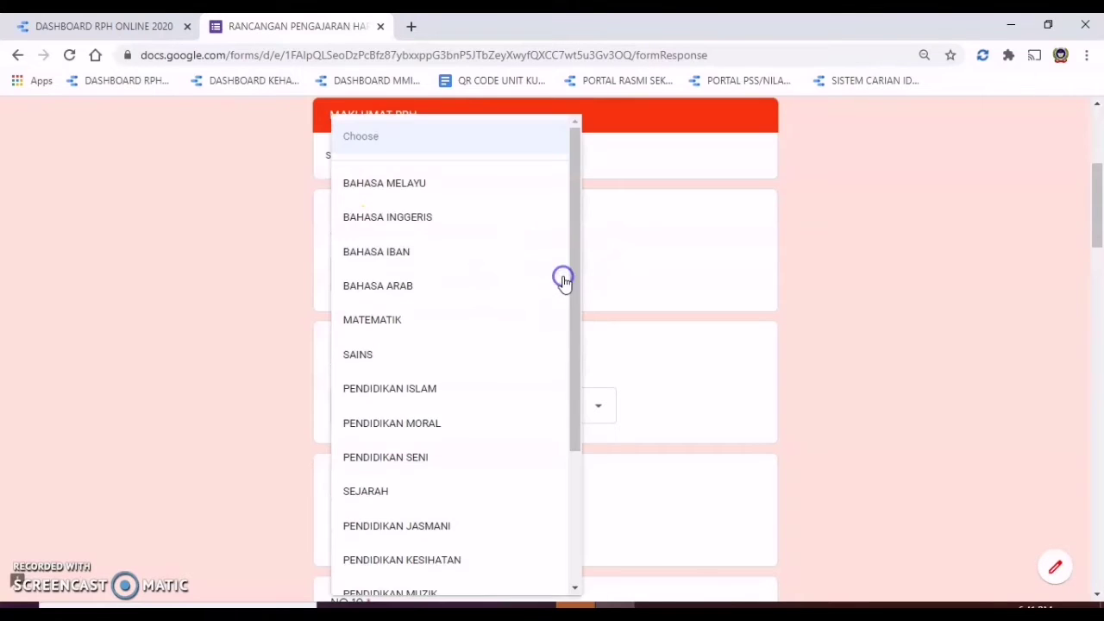
left_click(421, 221)
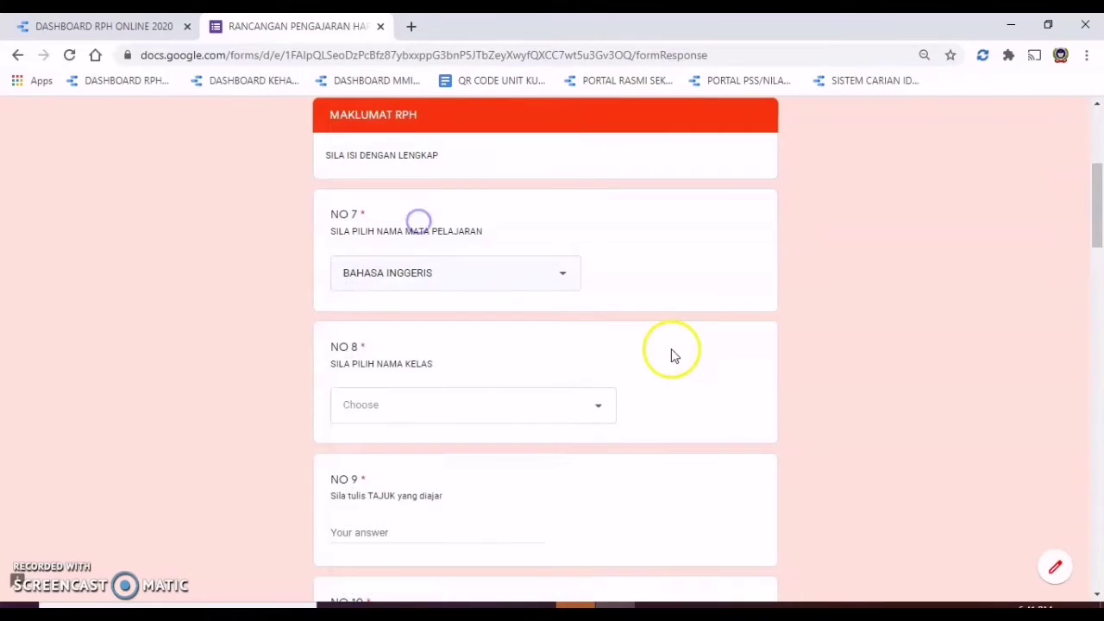
Step: Choose 2 KUDOS as the NO 8 class
left_click(601, 409)
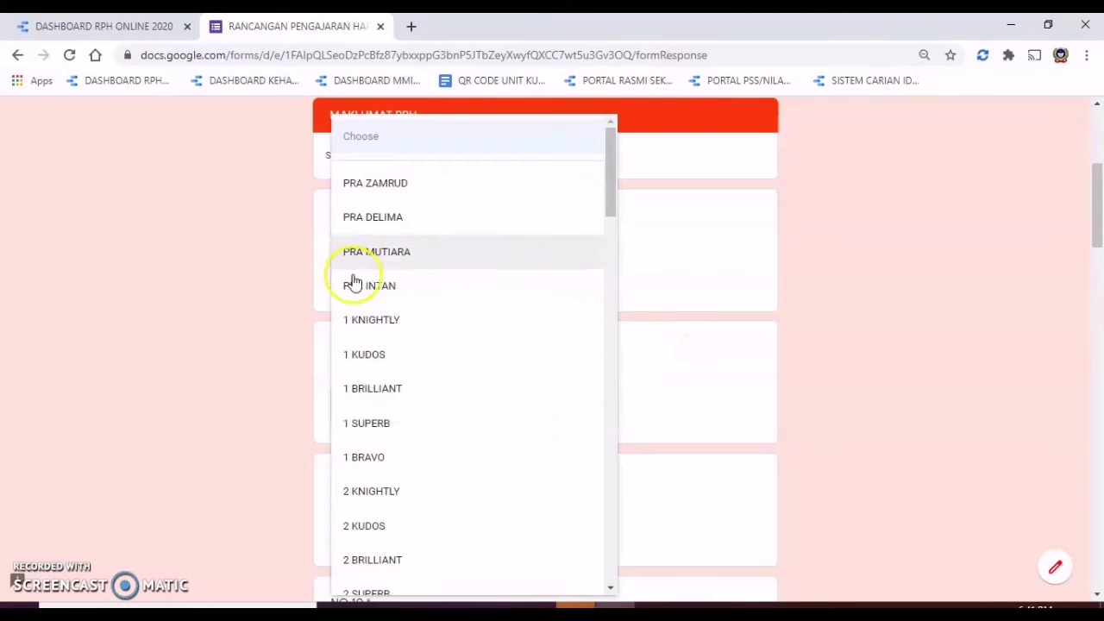
left_click(402, 538)
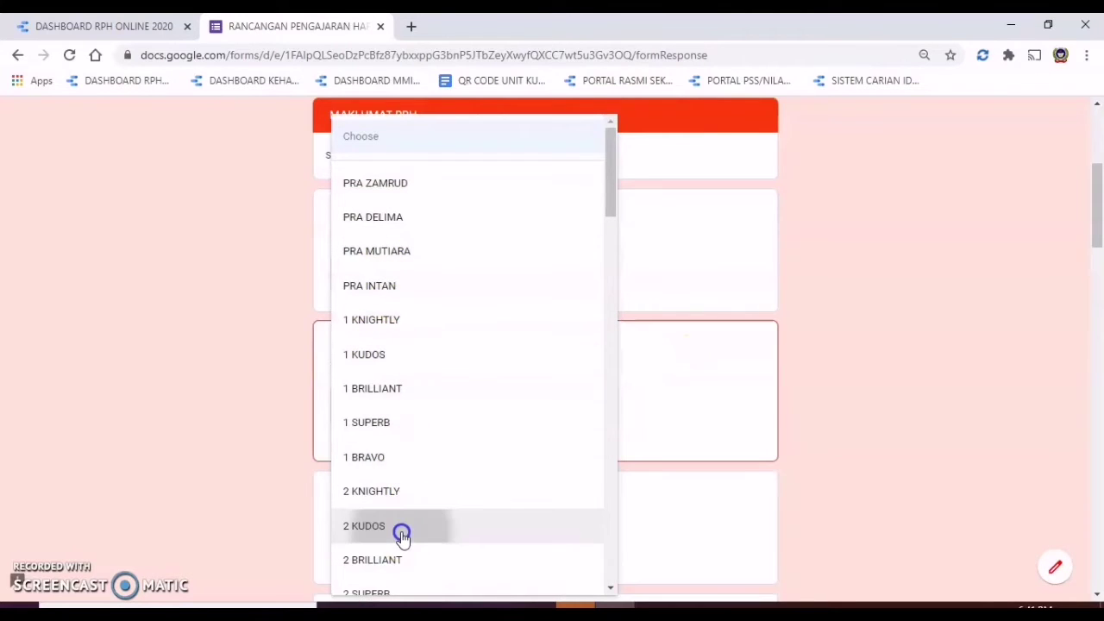
scroll(340, 362, "down", 2)
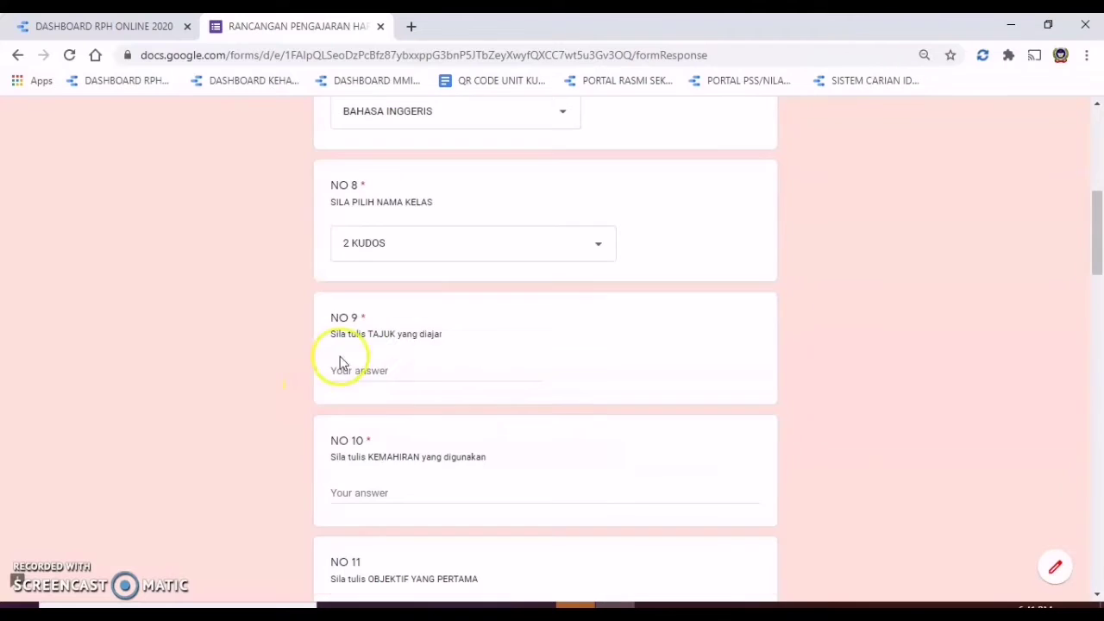
left_click(414, 372)
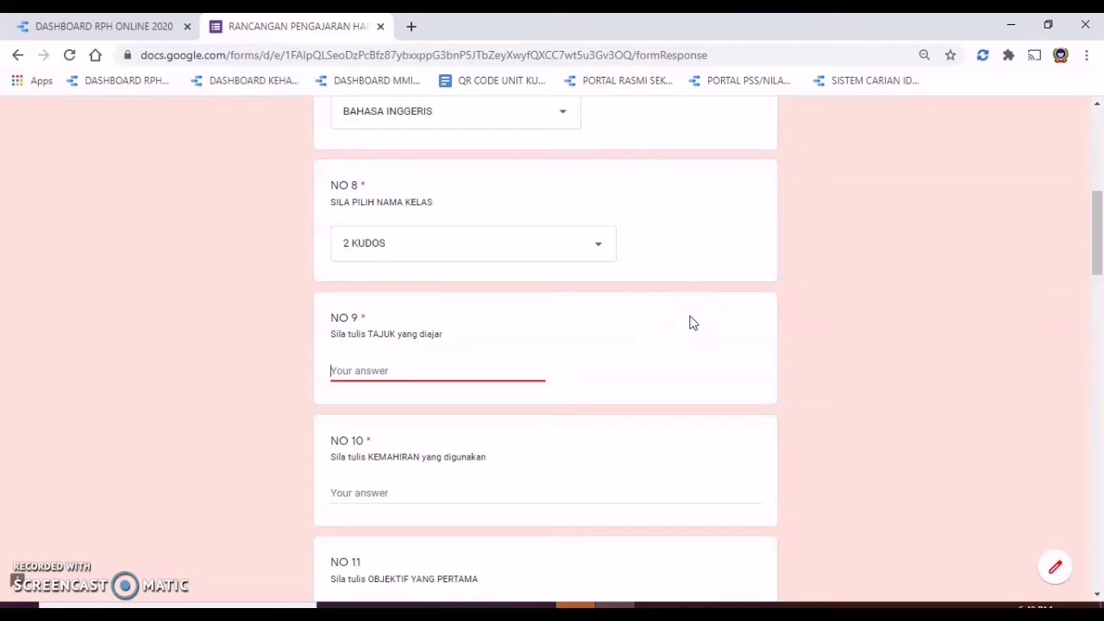
Step: Enter 'Storytelling' as the NO 9 topic
type("a")
key("BackSpace")
type("Storytelling")
left_click(618, 508)
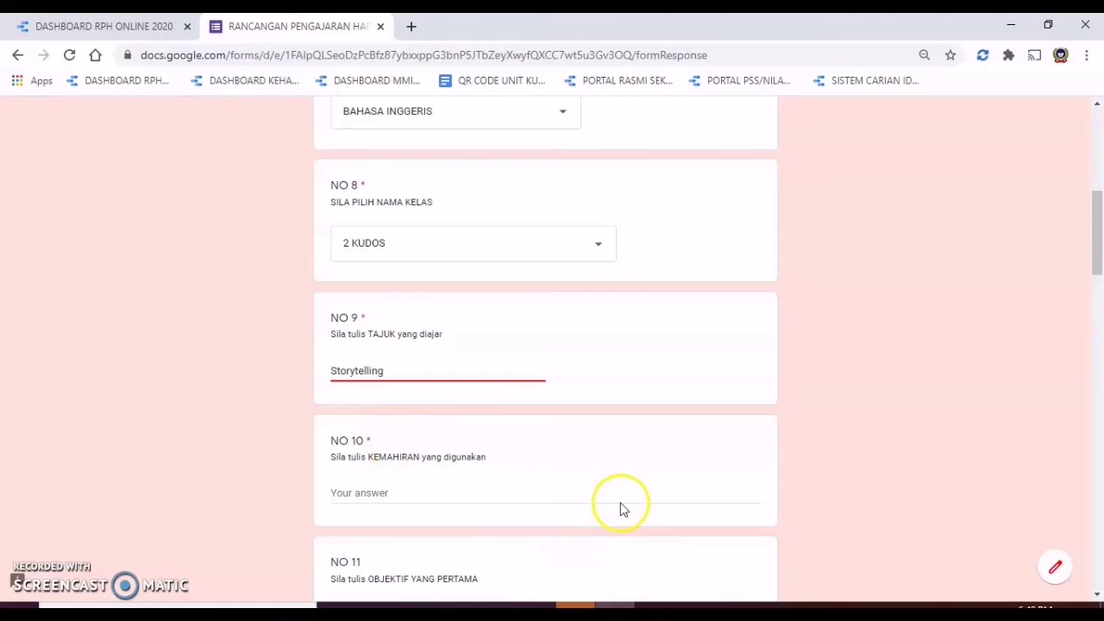
scroll(590, 515, "down", 2)
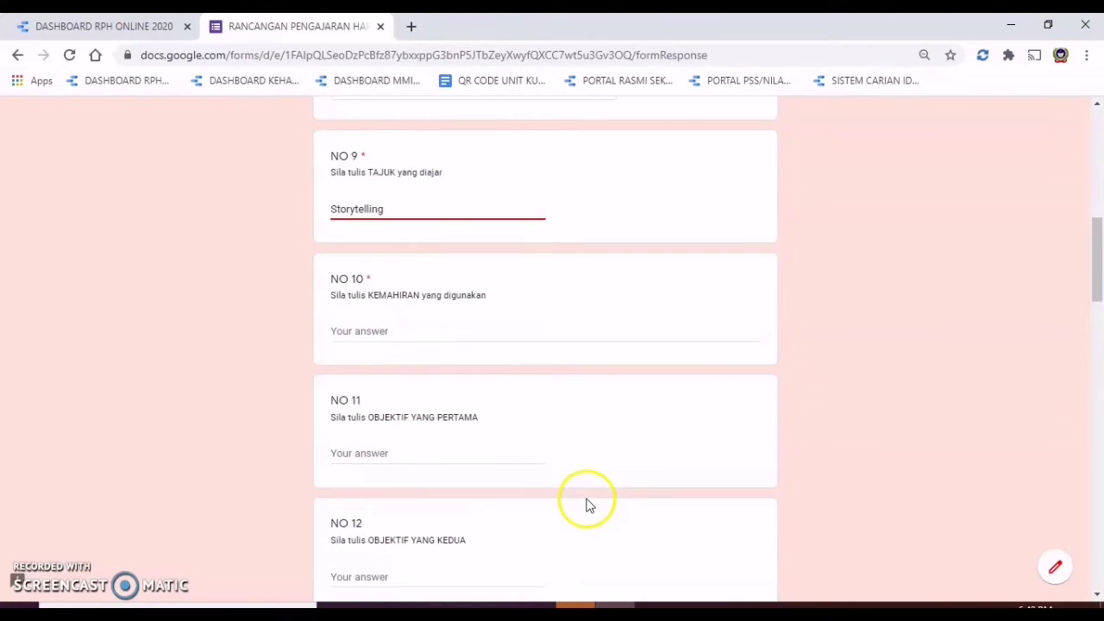
Step: Enter the skill 1.2.1 in NO 10, correcting the typos
left_click(388, 333)
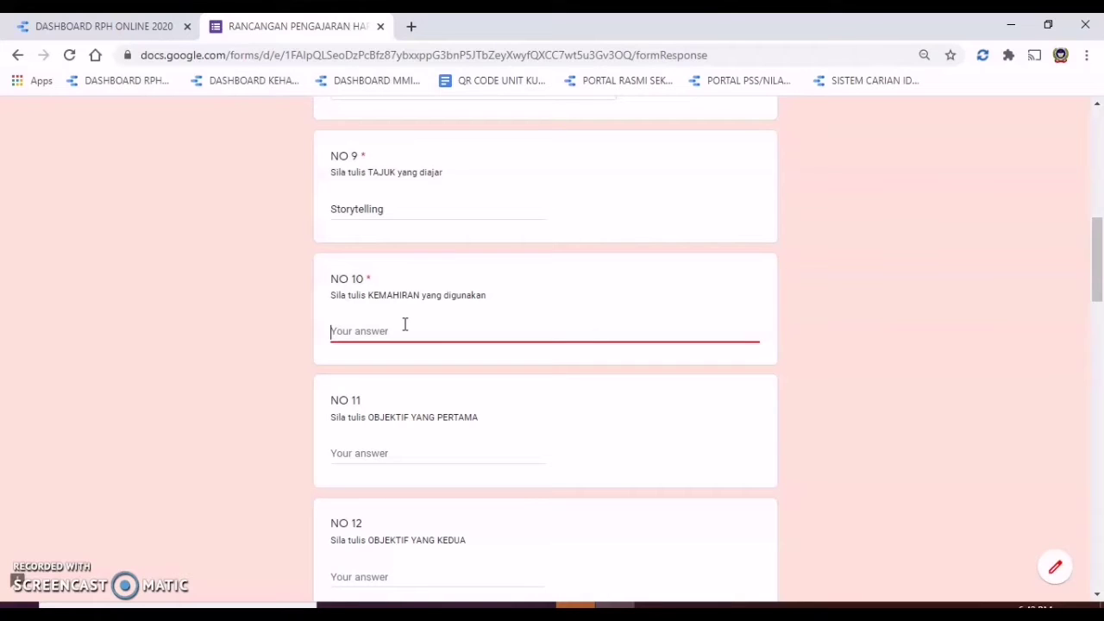
type("1.2.1.")
key("BackSpace")
key("BackSpace")
key("BackSpace")
key("BackSpace")
type("2")
key("BackSpace")
key("BackSpace")
type(".2.1")
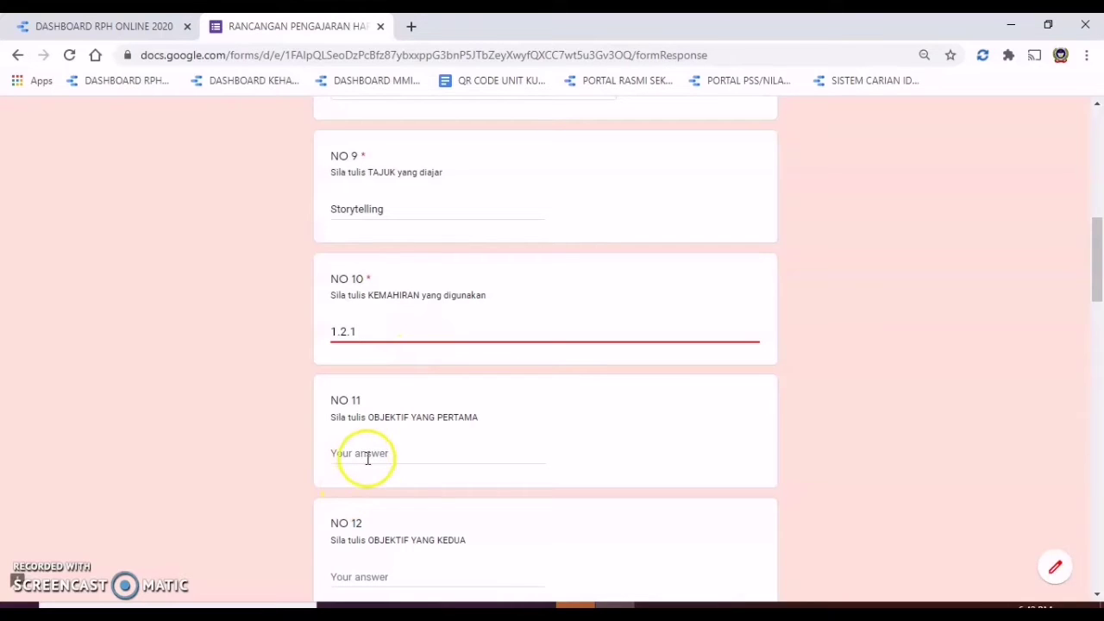
scroll(423, 453, "down", 1)
Step: Enter the NO 11 and NO 12 objectives about reading and presenting the story
left_click(398, 371)
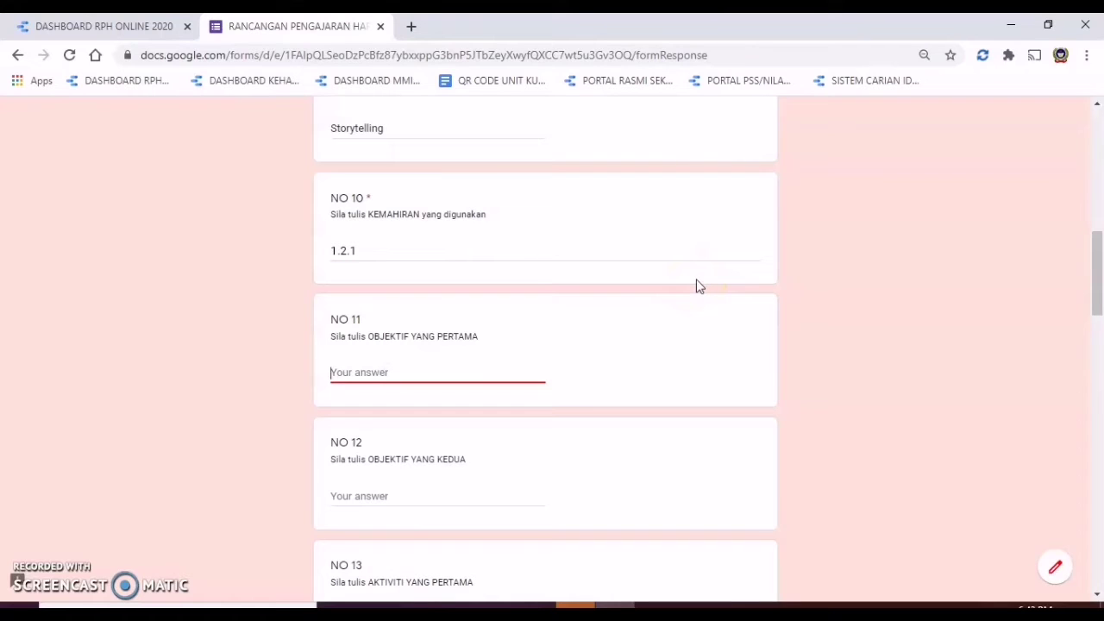
type("able to read the")
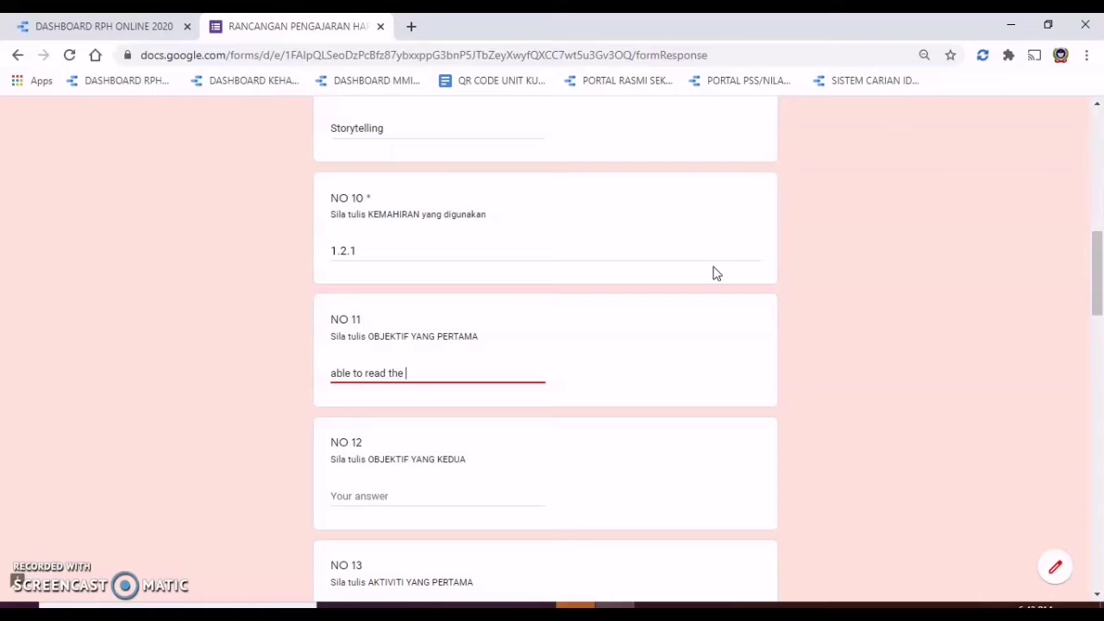
type(" story")
scroll(723, 274, "down", 2)
left_click(415, 333)
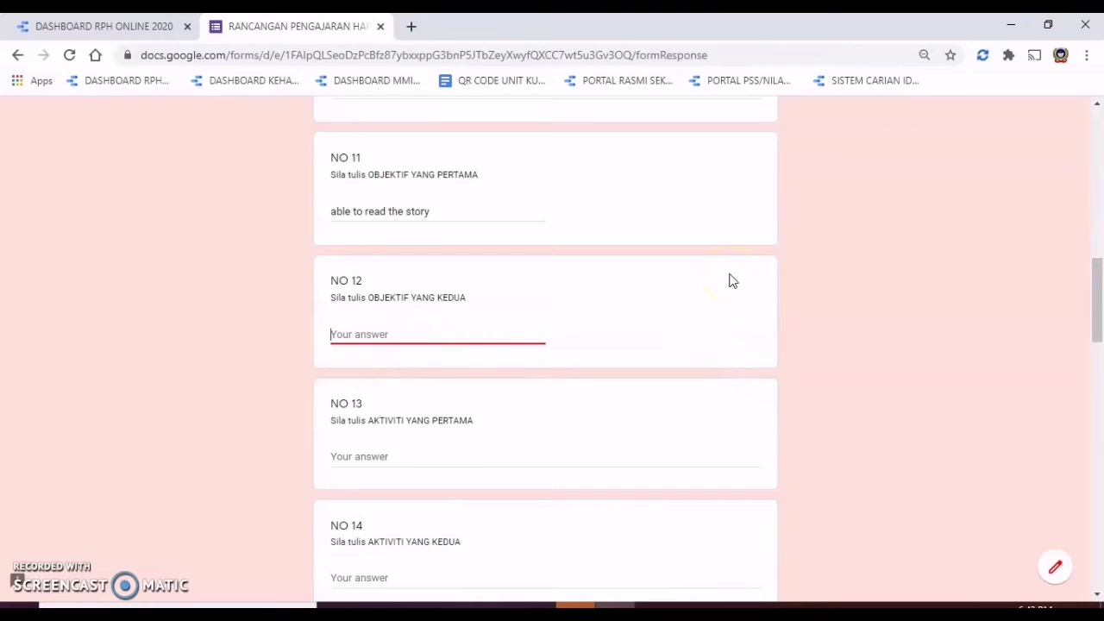
left_click(709, 267)
type("a")
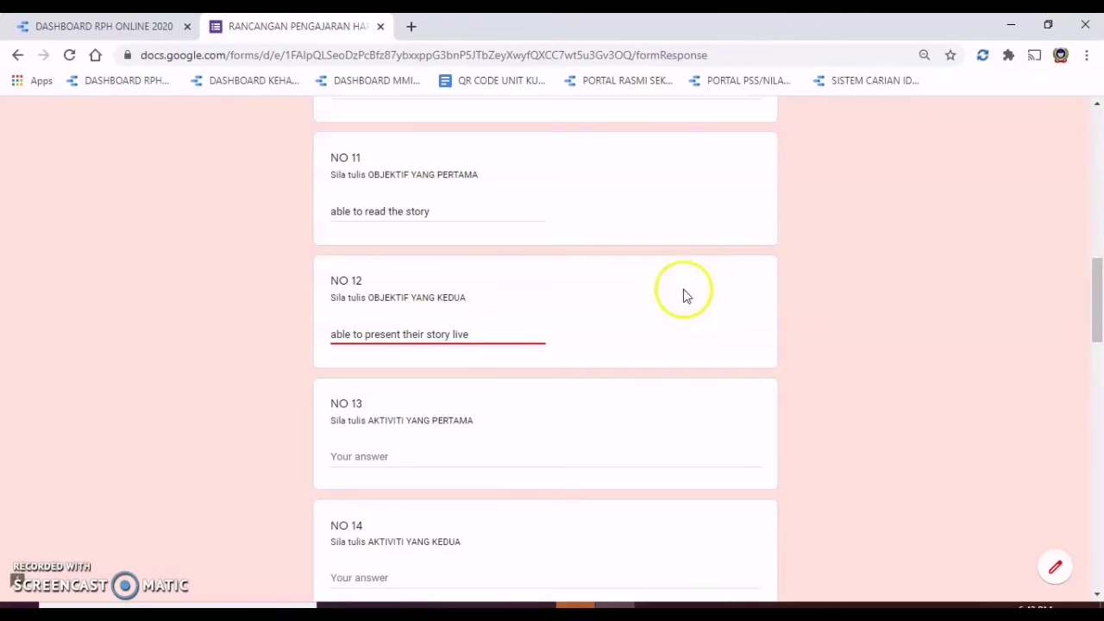
scroll(682, 311, "down", 2)
Step: Fill activity answers NO 13 to NO 17 with placeholder text
left_click(412, 301)
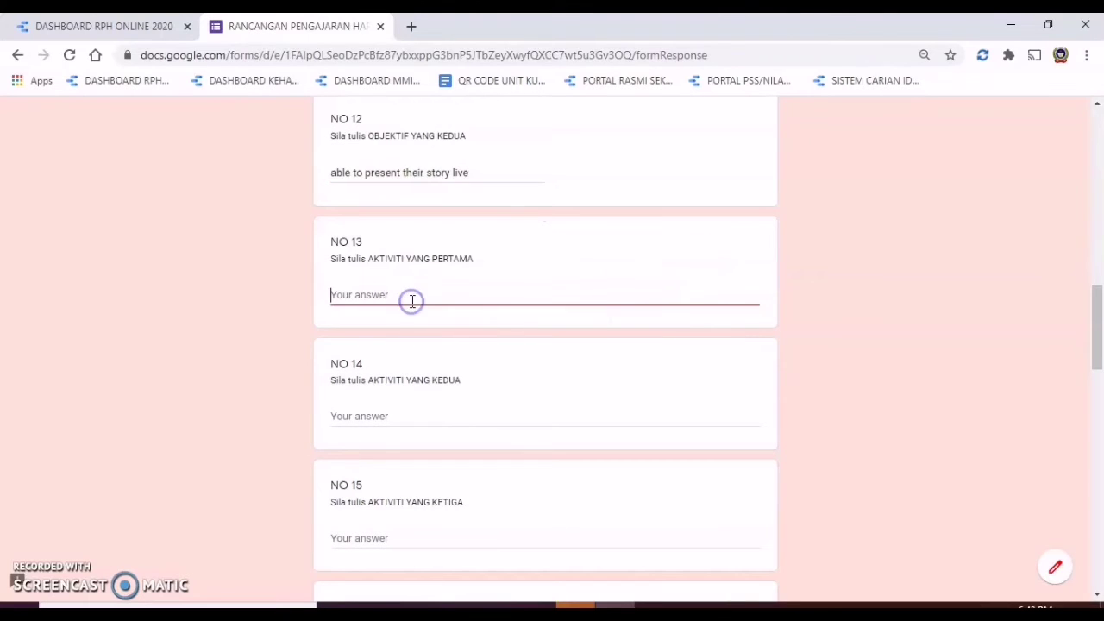
type("ghjsjshgdjdkdk")
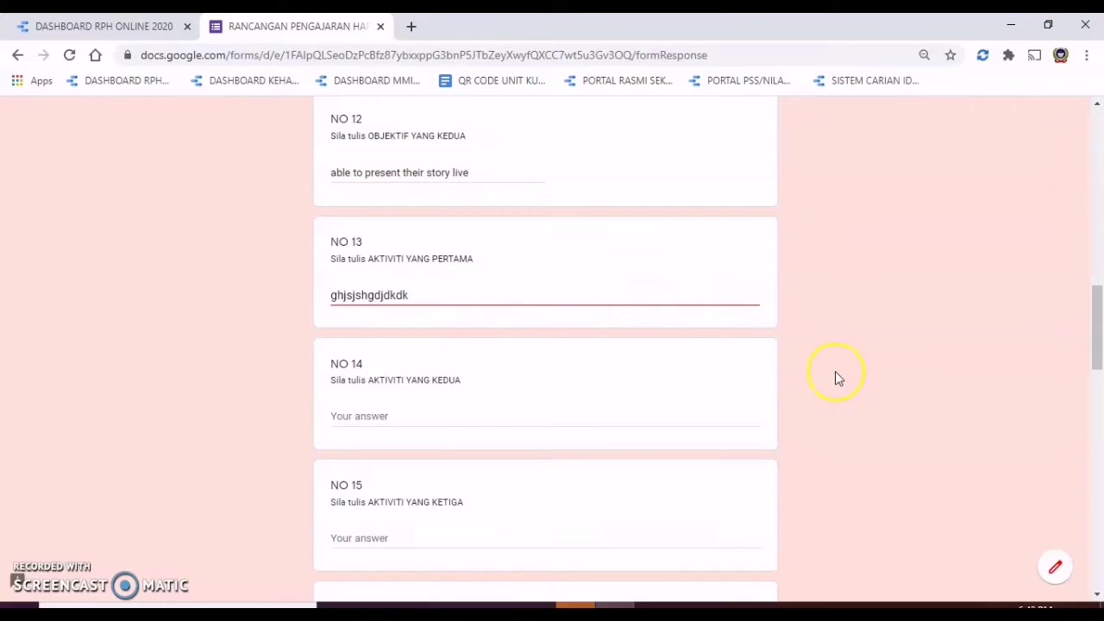
left_click(397, 420)
type("ghdjkffkd")
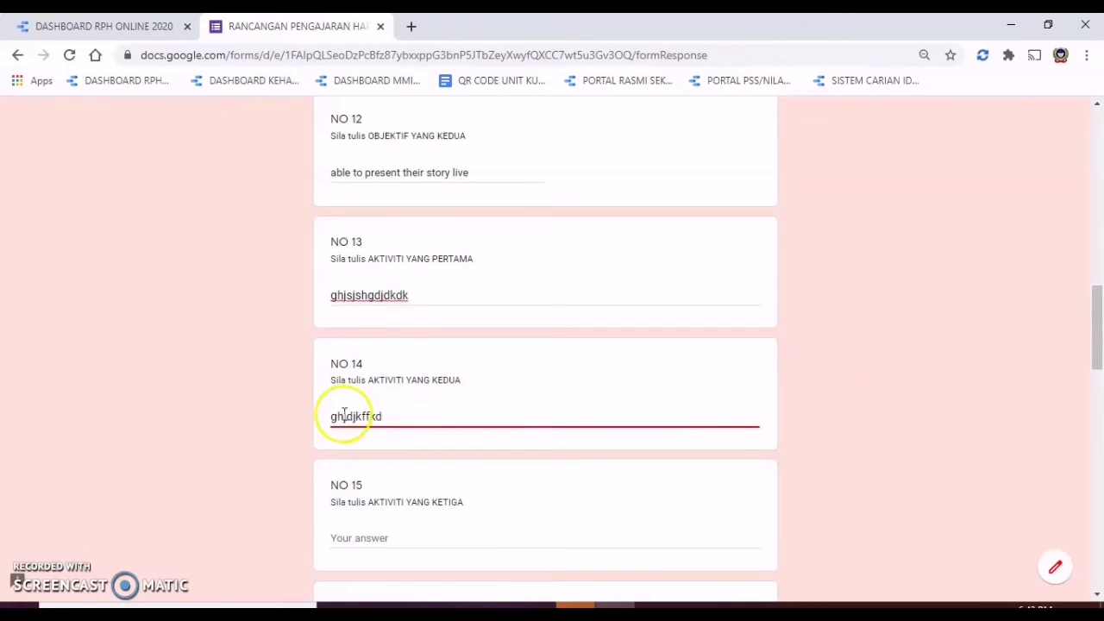
scroll(340, 414, "down", 2)
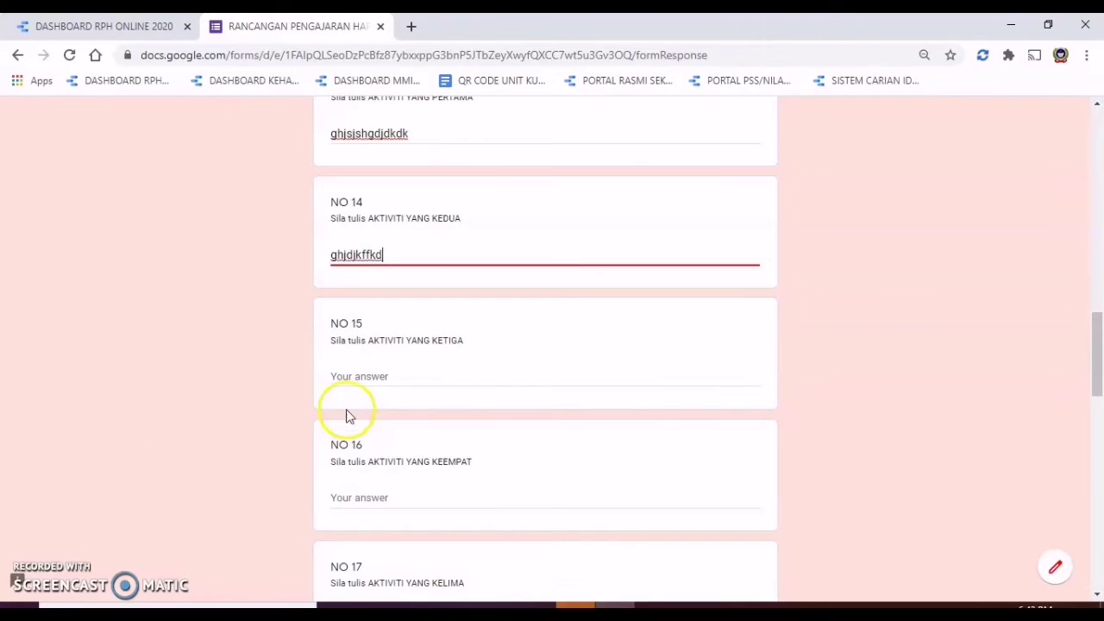
left_click(364, 382)
type("ggdhdjfk")
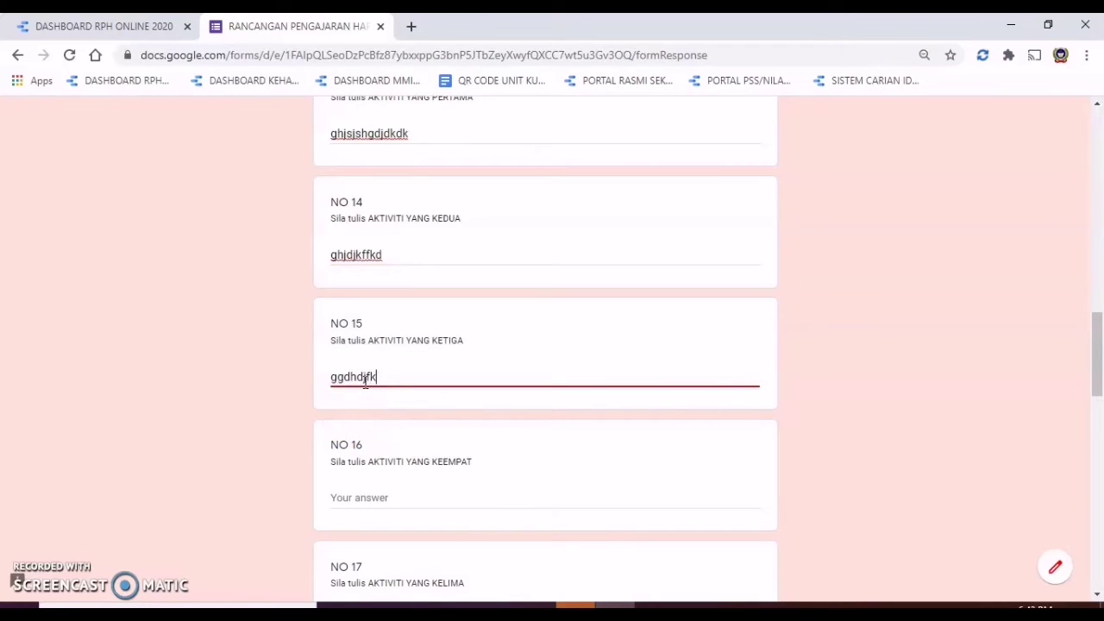
type("fk")
left_click(399, 495)
type("gdhfjfkkf")
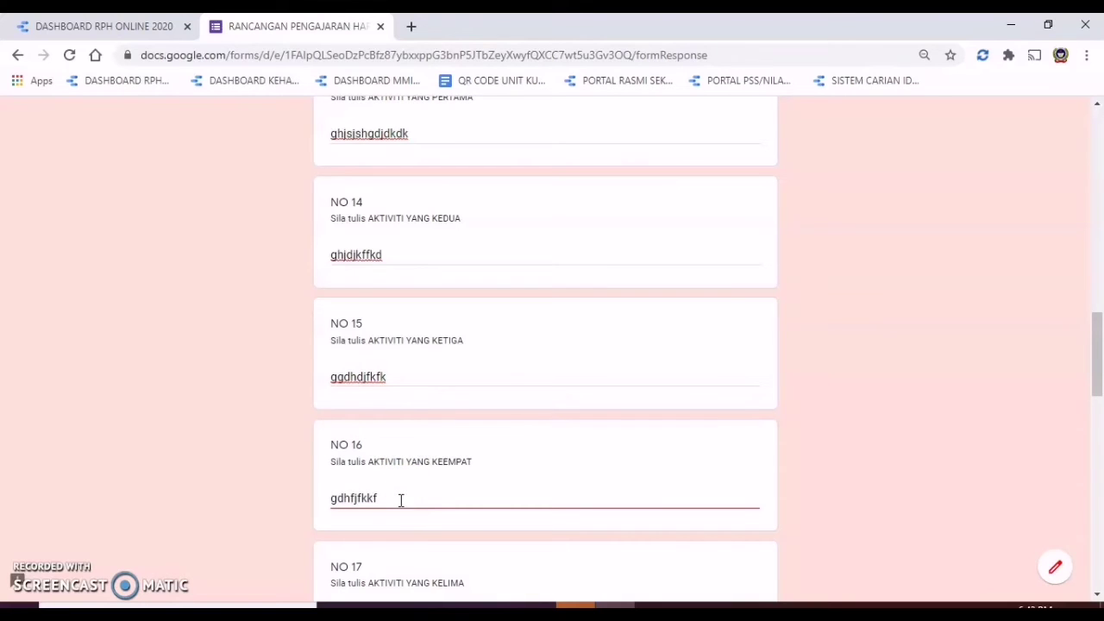
scroll(401, 501, "down", 1)
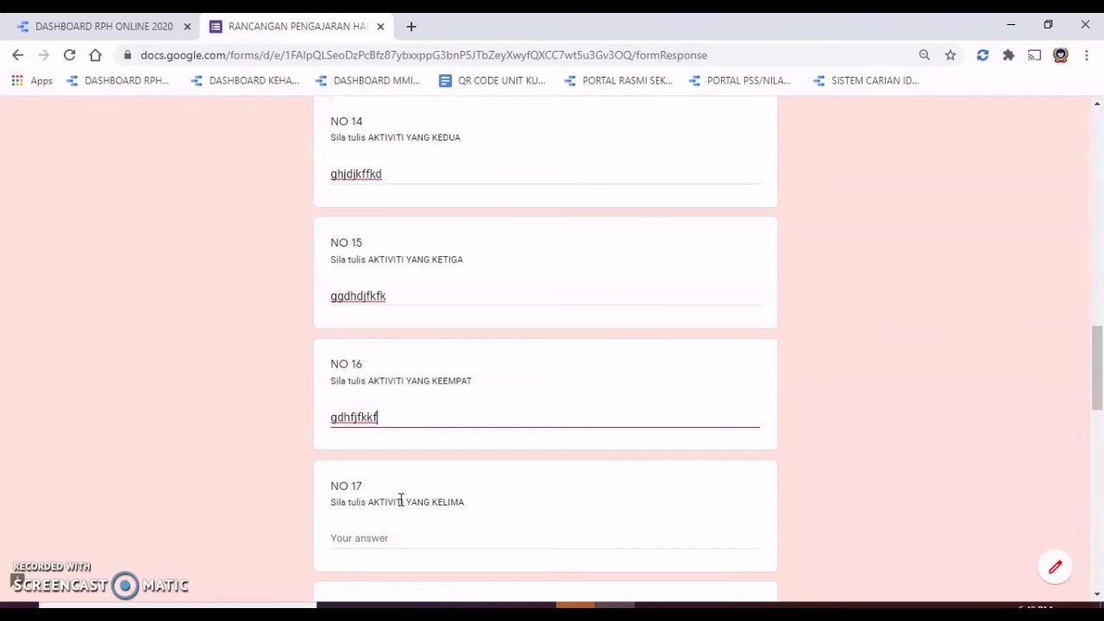
left_click(401, 505)
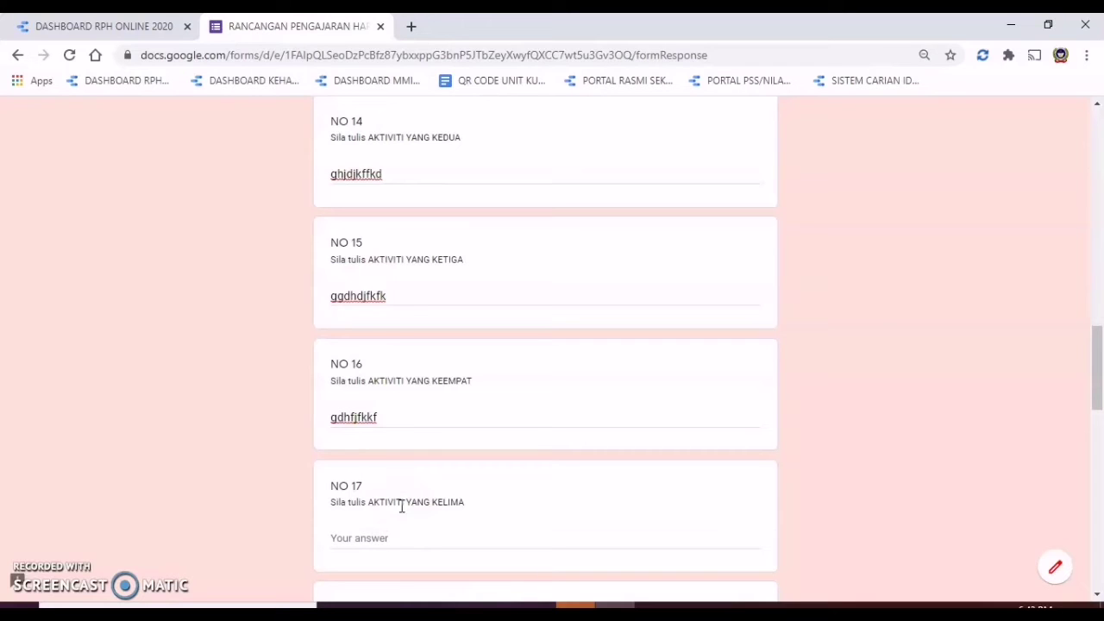
scroll(362, 504, "down", 1)
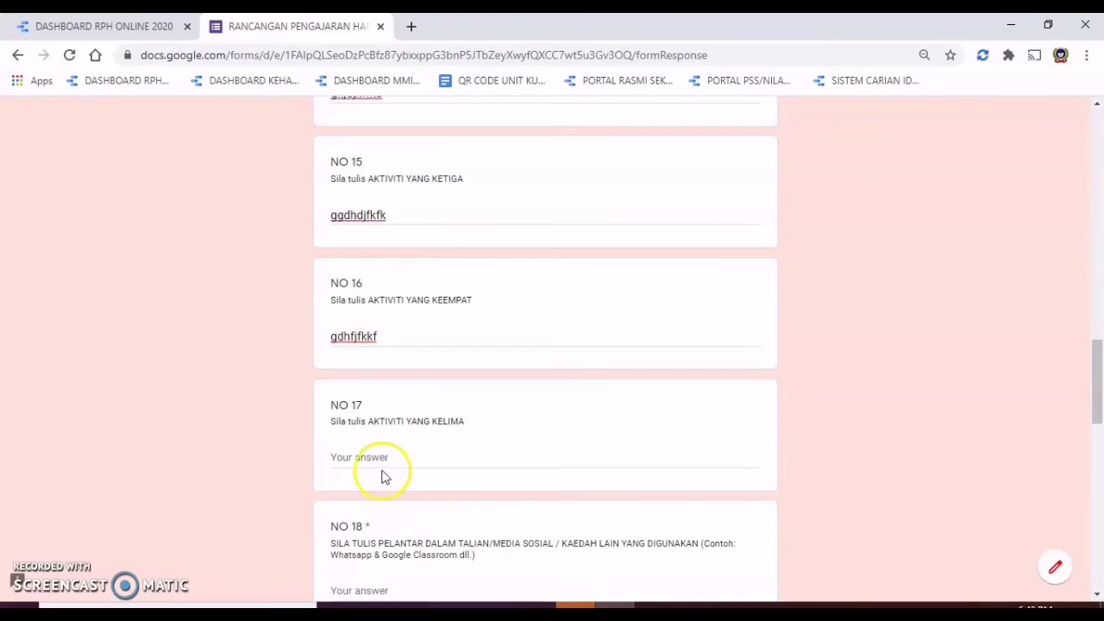
left_click(386, 464)
type("gshjdkkffj")
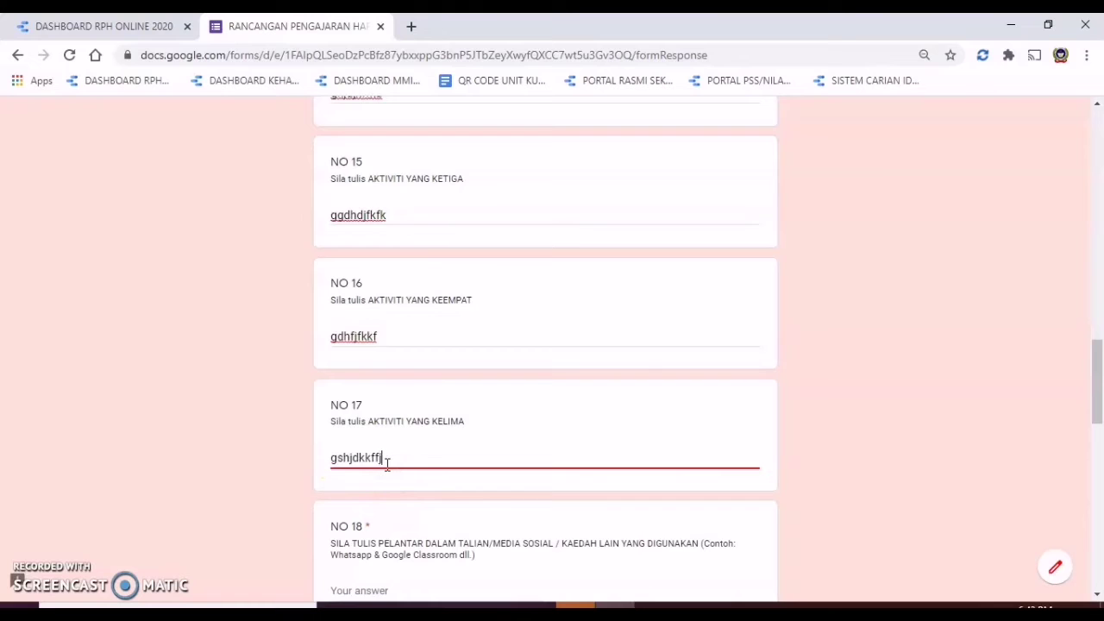
Step: Enter 'telegram' as the NO 18 online platform
scroll(621, 379, "down", 2)
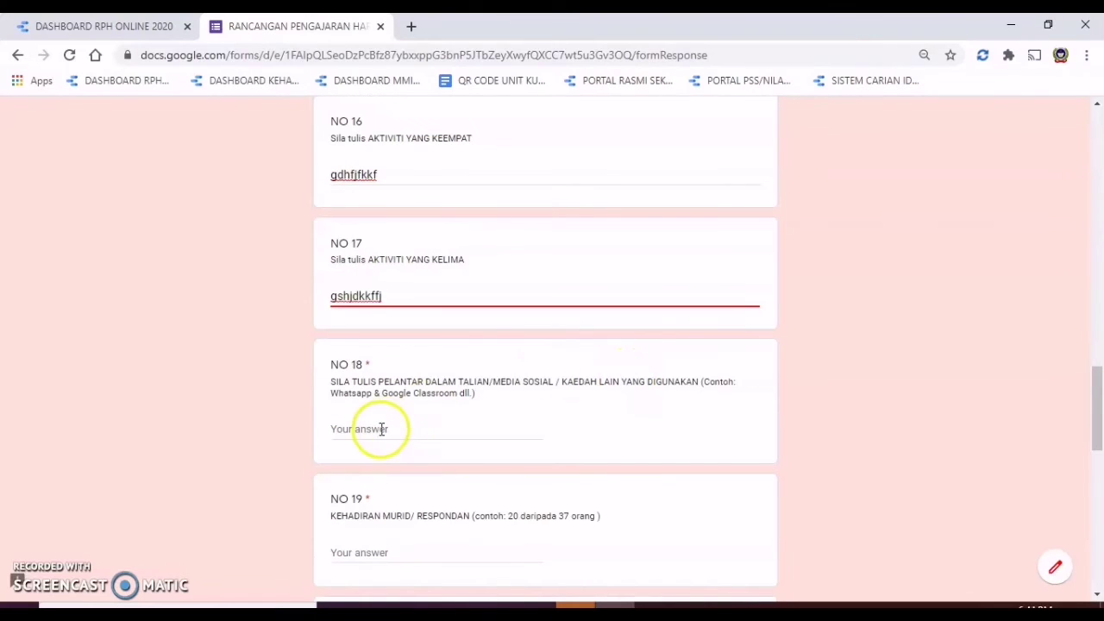
left_click(381, 428)
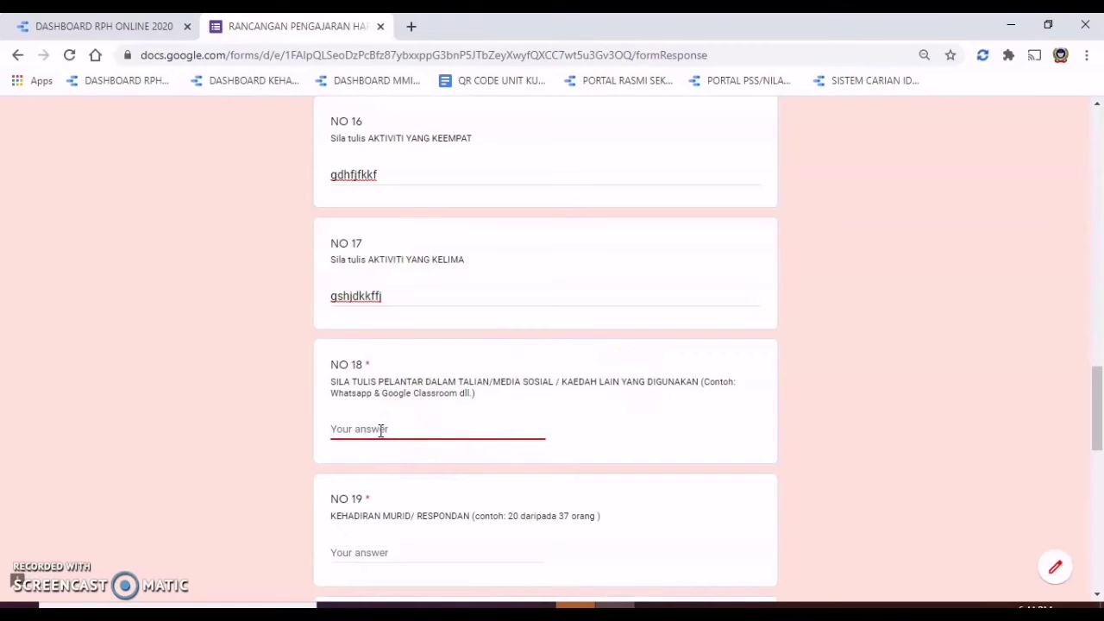
type("telegram")
Step: Fill NO 19 attendance and NO 20 reflection with placeholder text
scroll(383, 431, "down", 1)
left_click(405, 469)
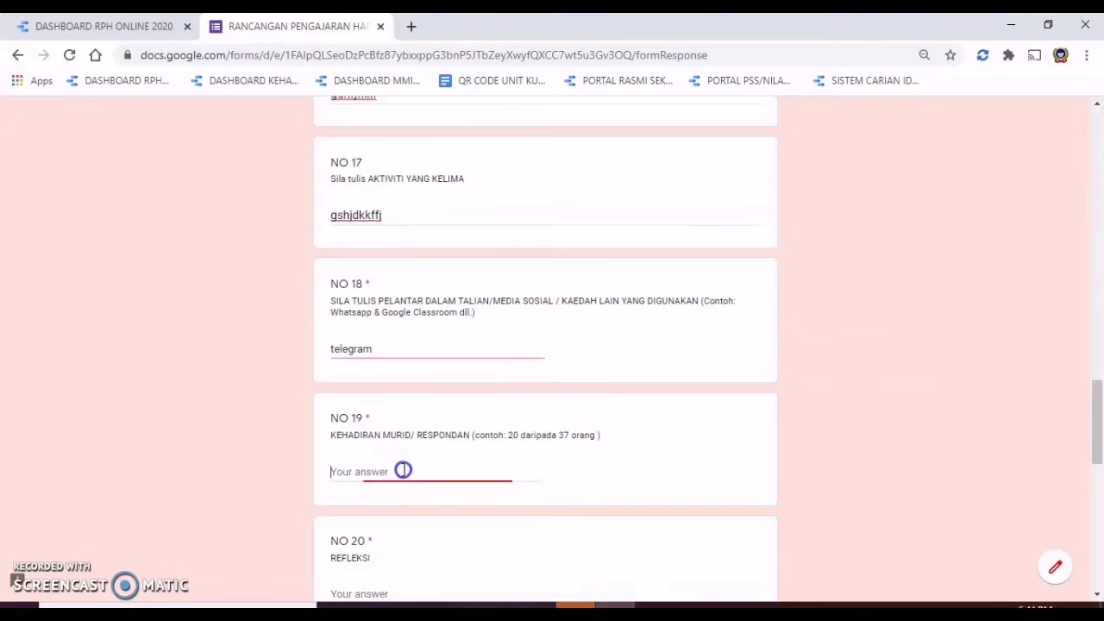
type("rarbdkdnc")
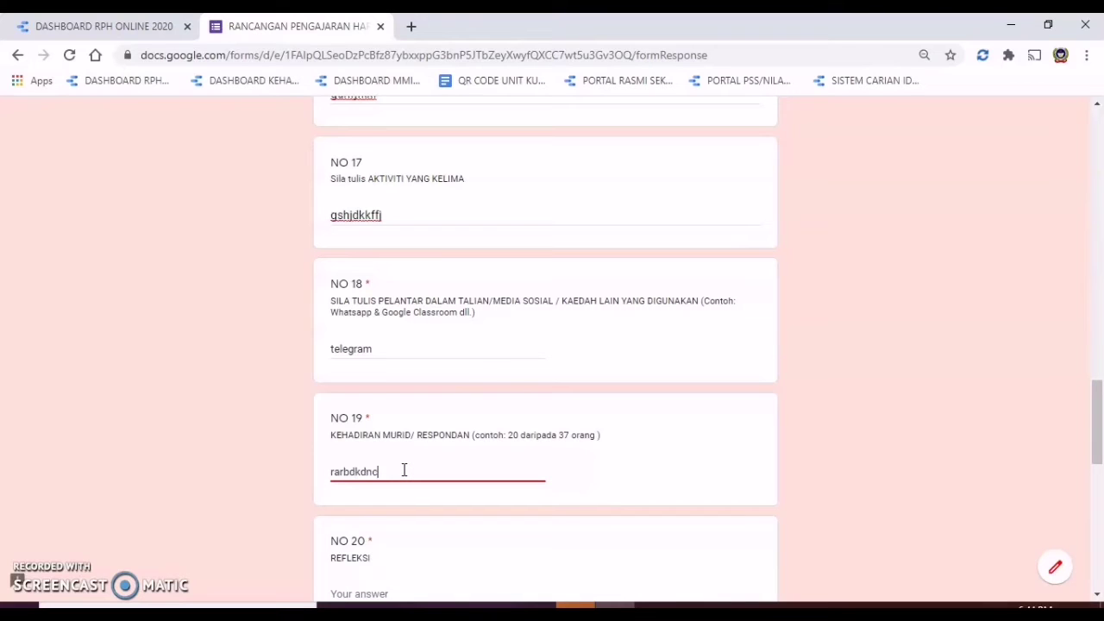
scroll(404, 470, "down", 2)
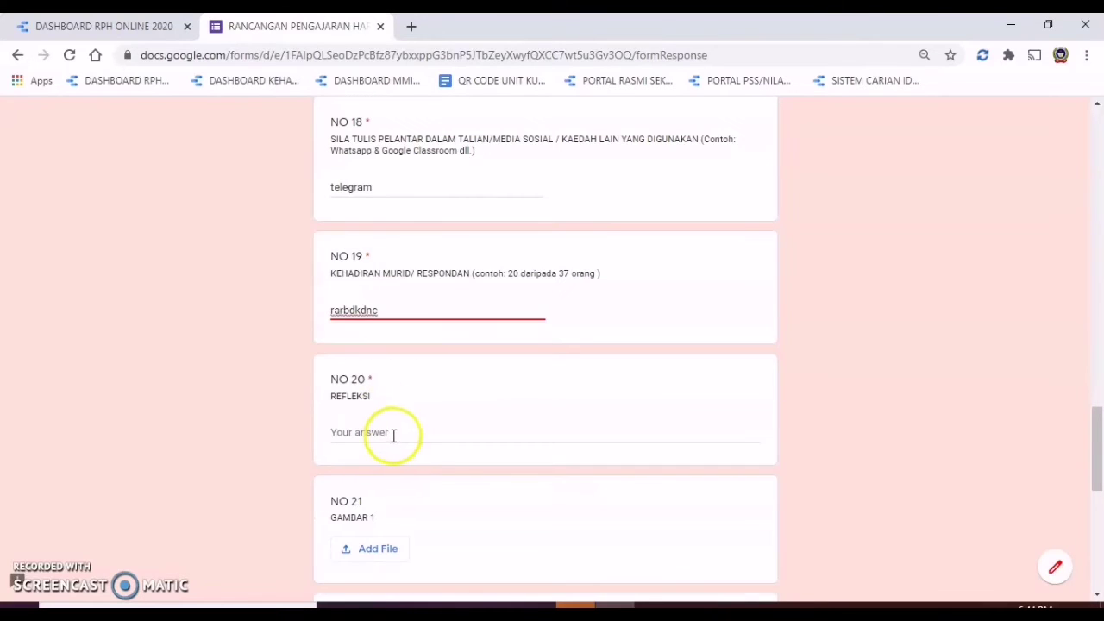
left_click(395, 435)
type("ggsjkdlflkffj")
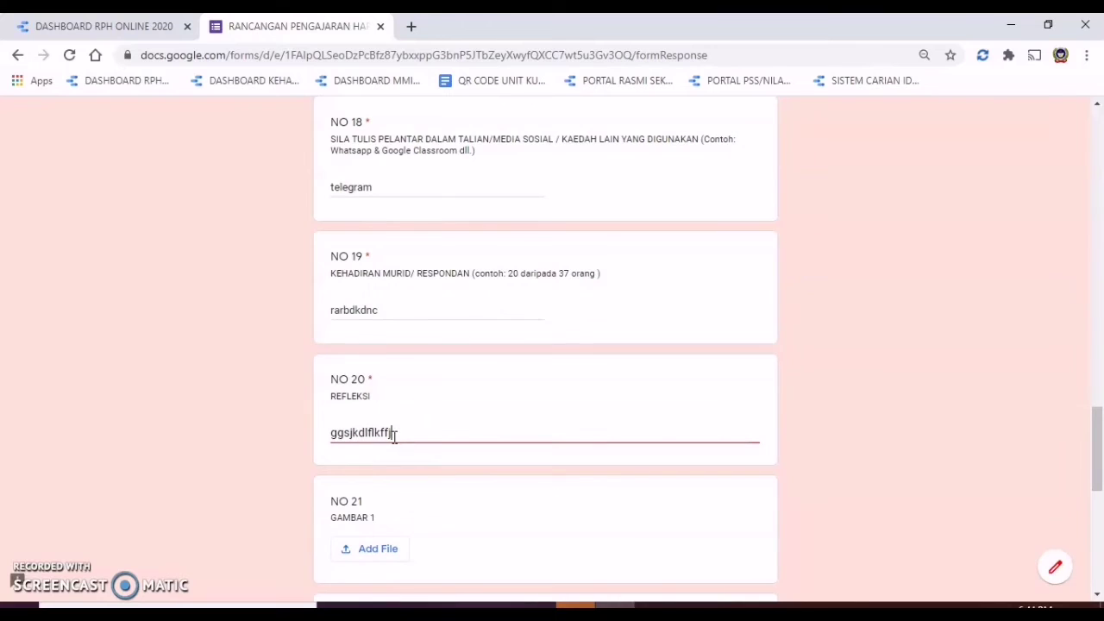
Step: Scroll down to the file-upload questions NO 21 to NO 24
scroll(394, 436, "down", 2)
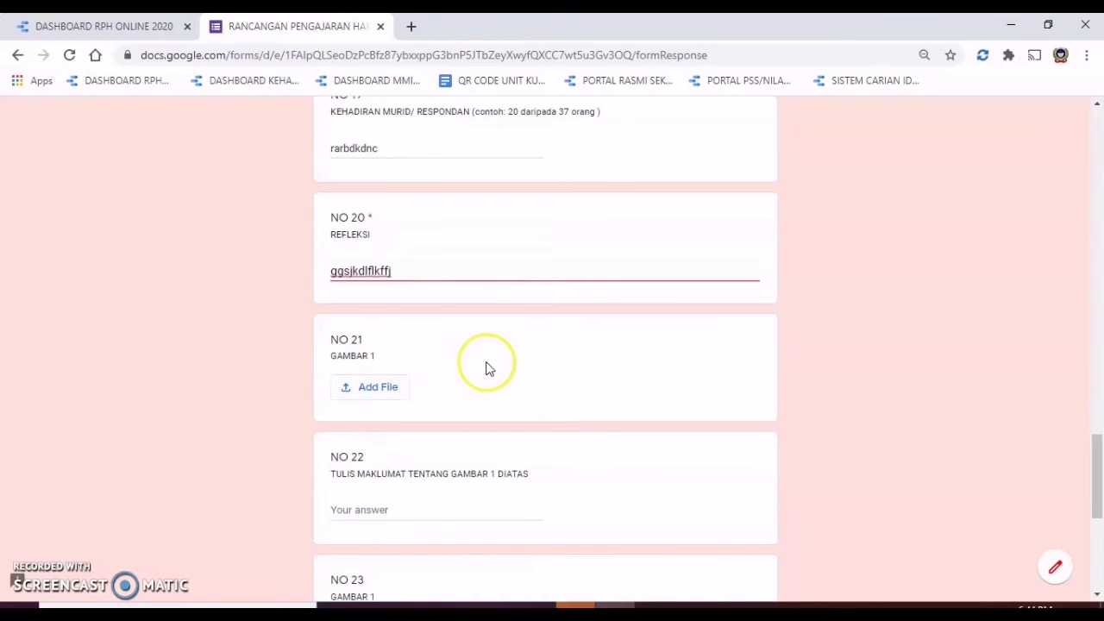
scroll(486, 368, "down", 2)
scroll(485, 369, "down", 1)
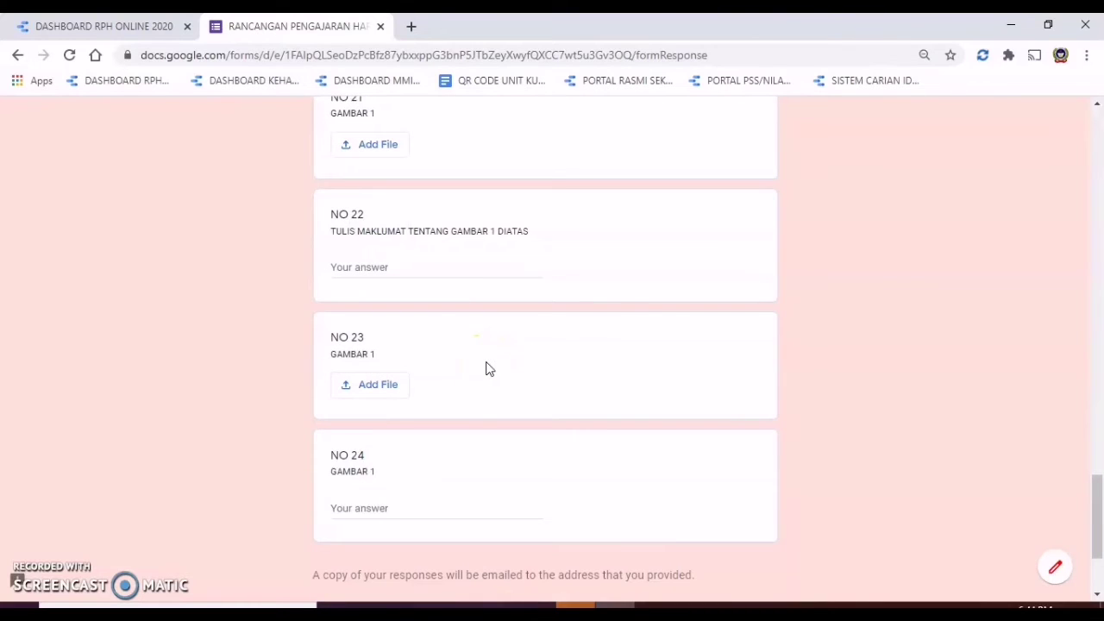
scroll(672, 383, "up", 1)
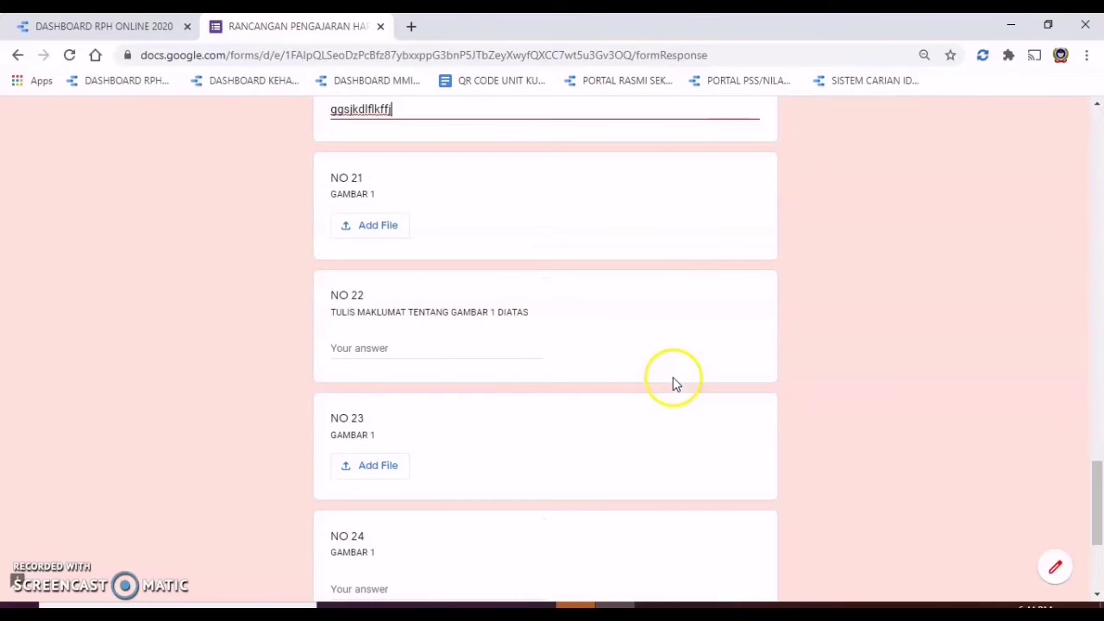
scroll(673, 382, "down", 1)
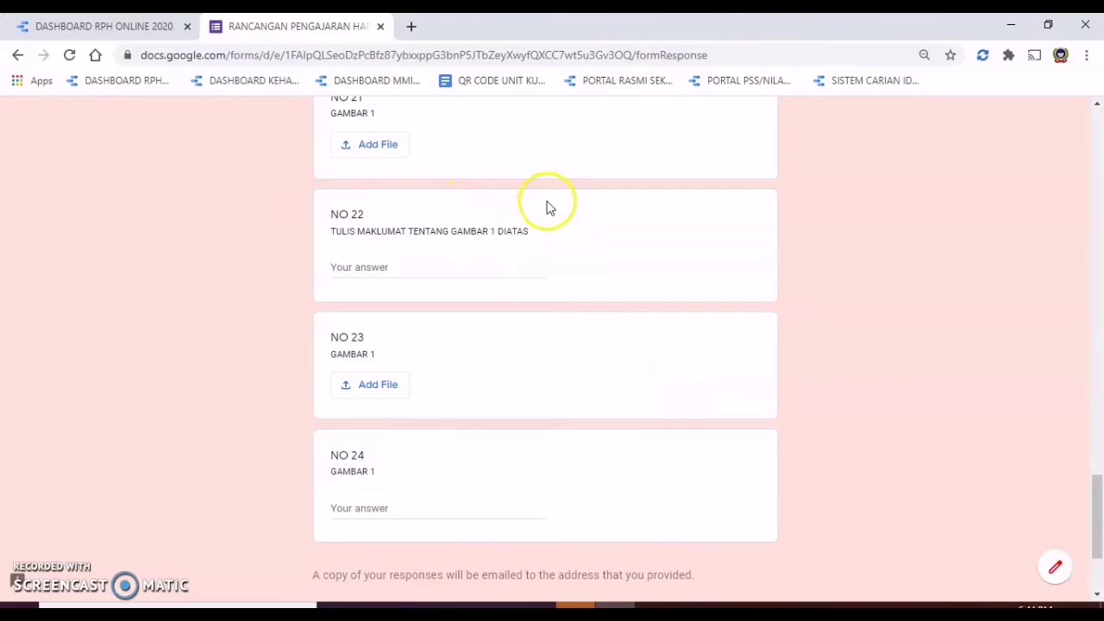
Step: Start the NO 21 upload and show D:\BAHAN PENGAJARAN 2021\YEAR 2 in a smaller left Explorer window
left_click(396, 160)
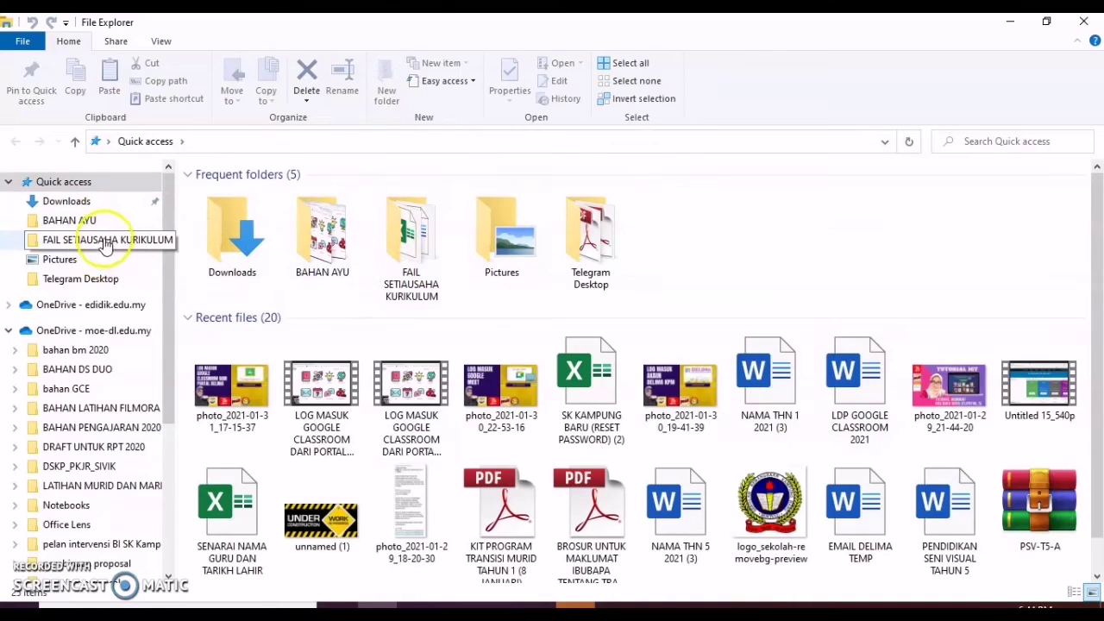
left_click_drag(170, 298, 186, 441)
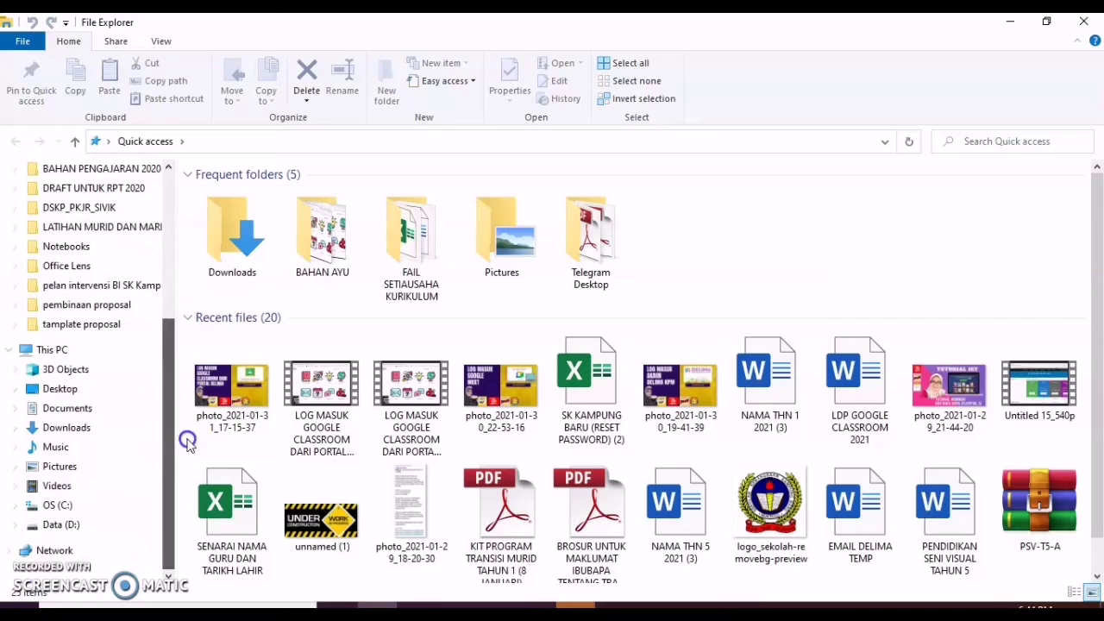
left_click(131, 518)
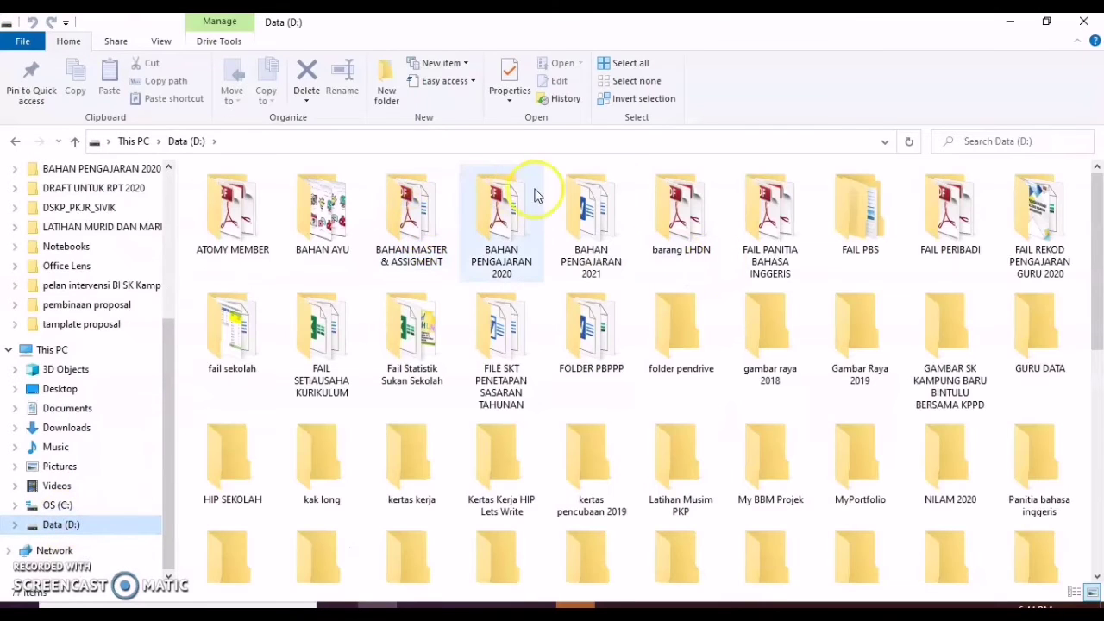
double_click(591, 216)
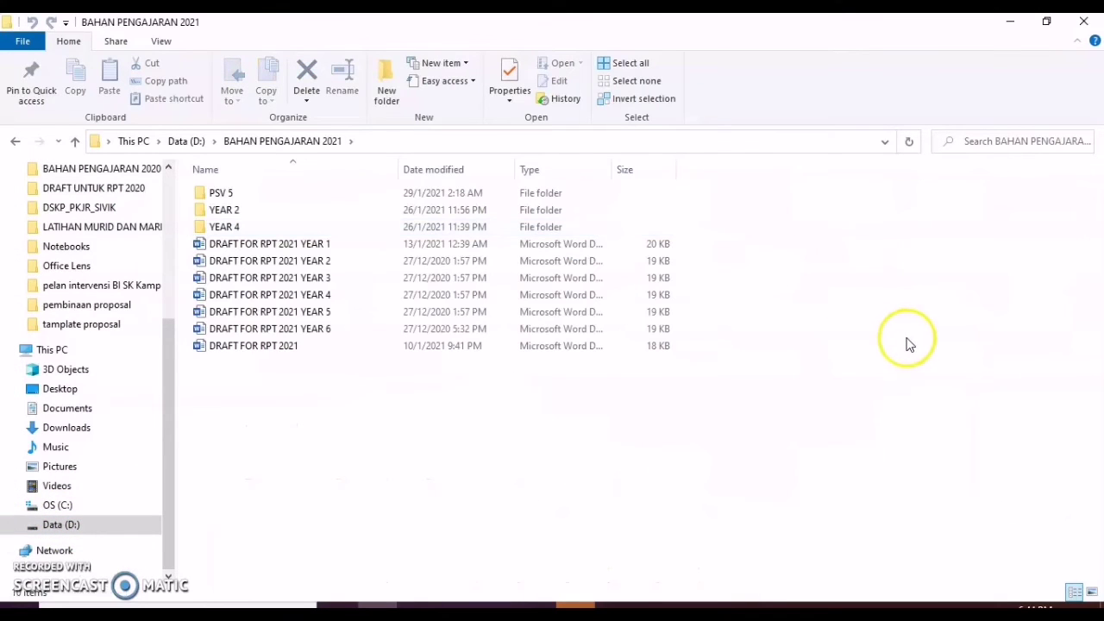
double_click(226, 210)
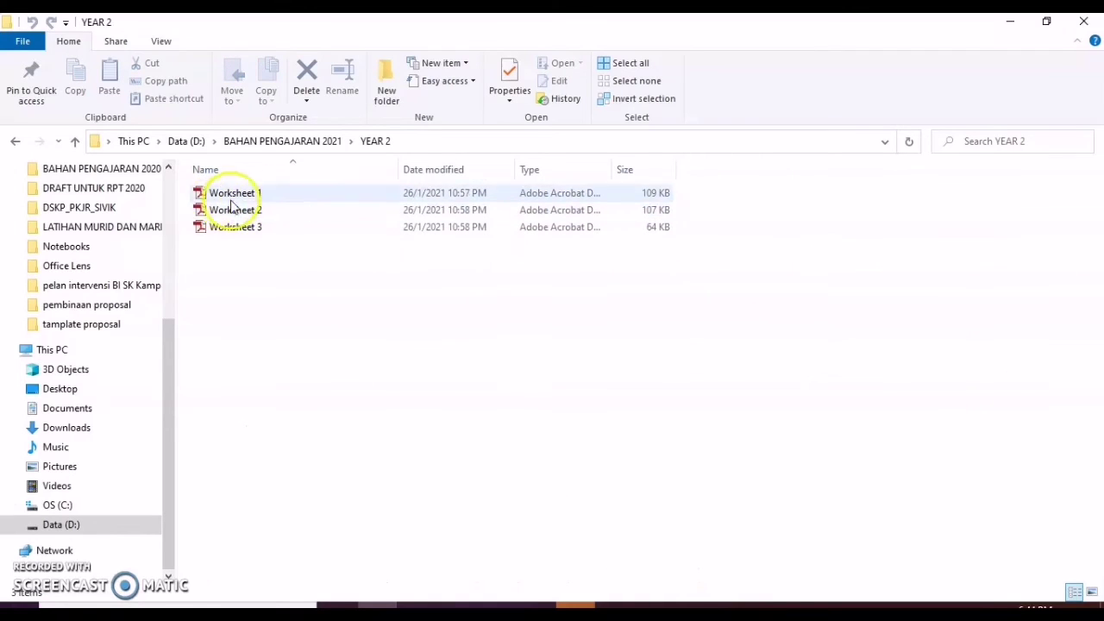
left_click(1049, 23)
left_click_drag(950, 119, 380, 113)
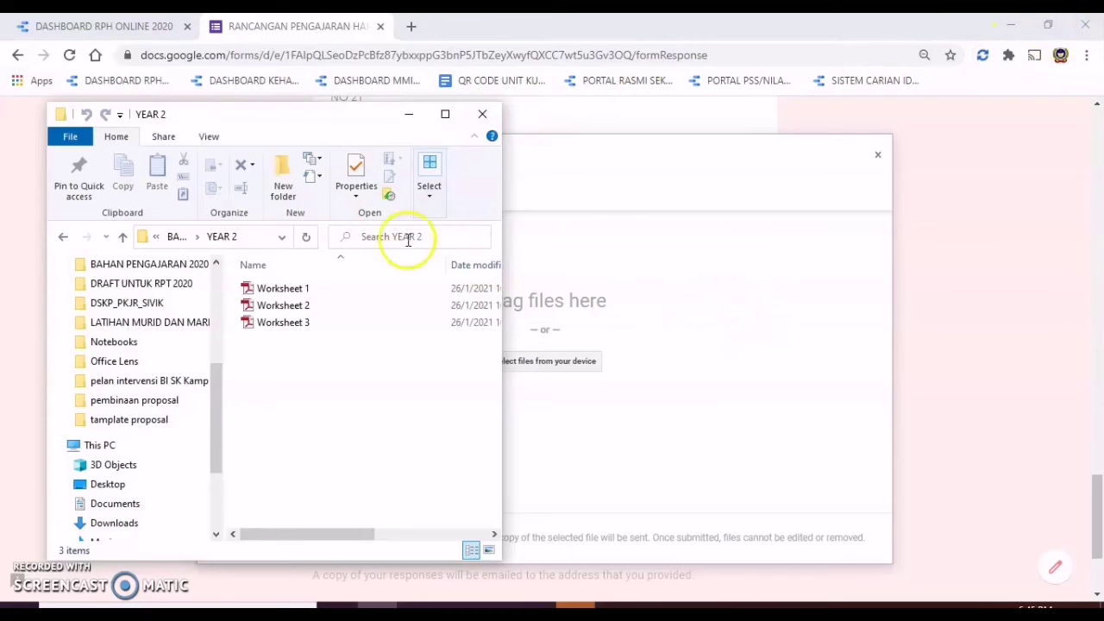
Step: Place the browser window on the right, beside the Explorer window
left_click(1049, 28)
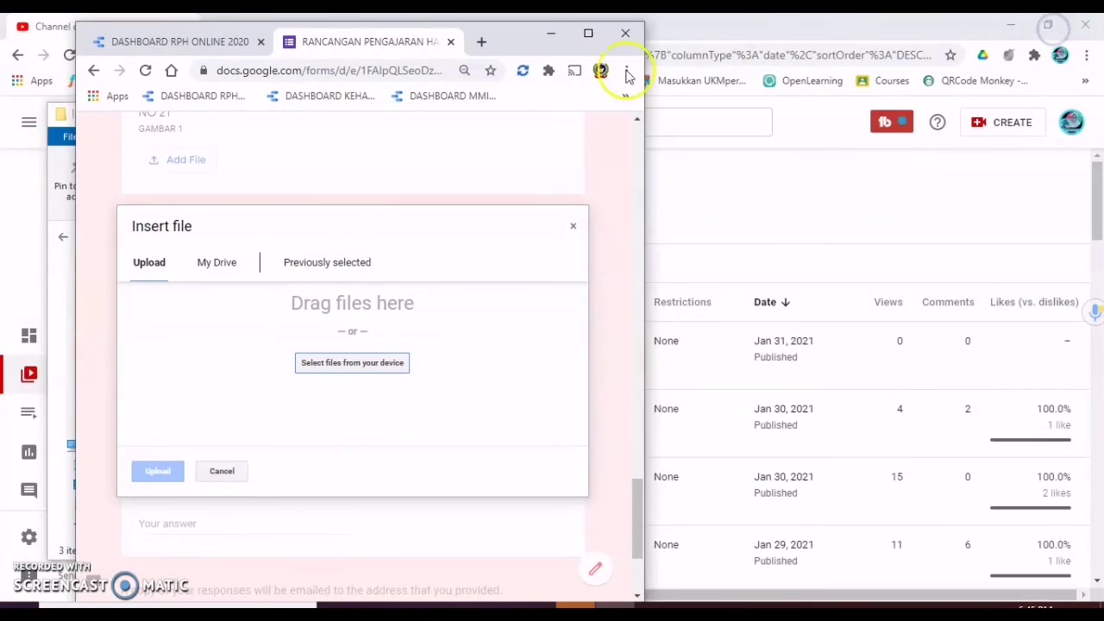
left_click_drag(513, 34, 861, 58)
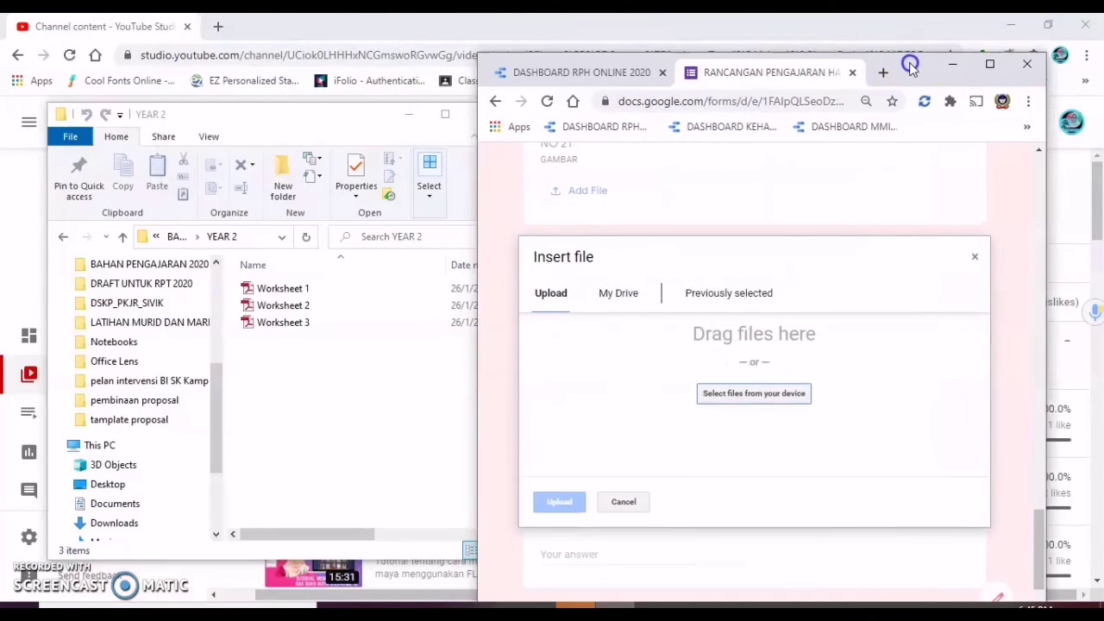
left_click_drag(242, 115, 222, 58)
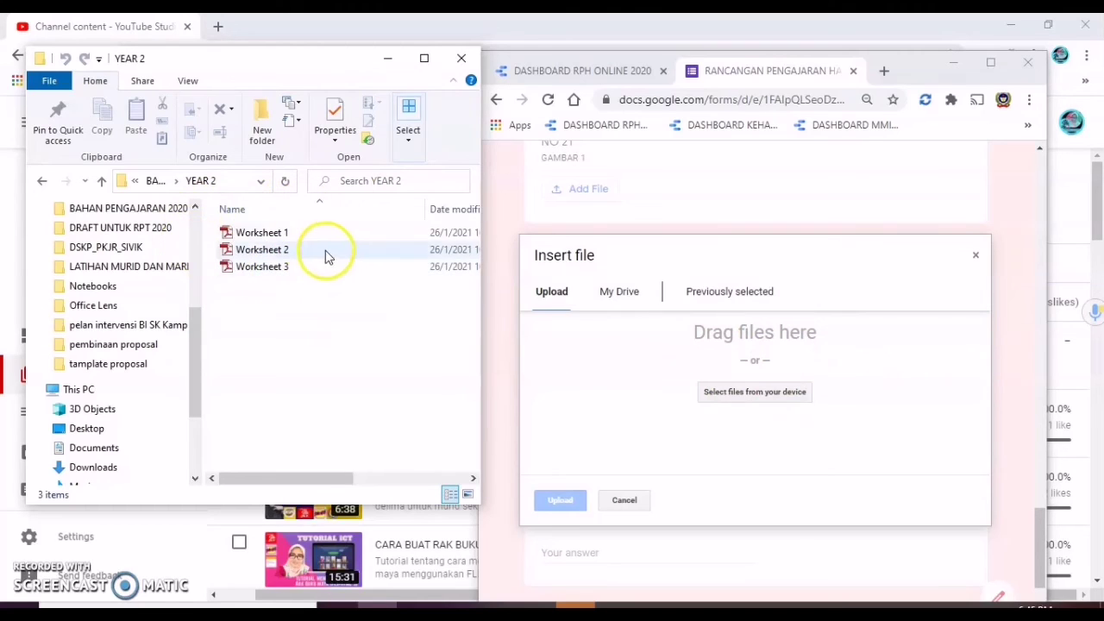
Step: Drag Worksheet 3.pdf from Explorer into the NO 21 upload dialog and upload it
left_click(256, 274)
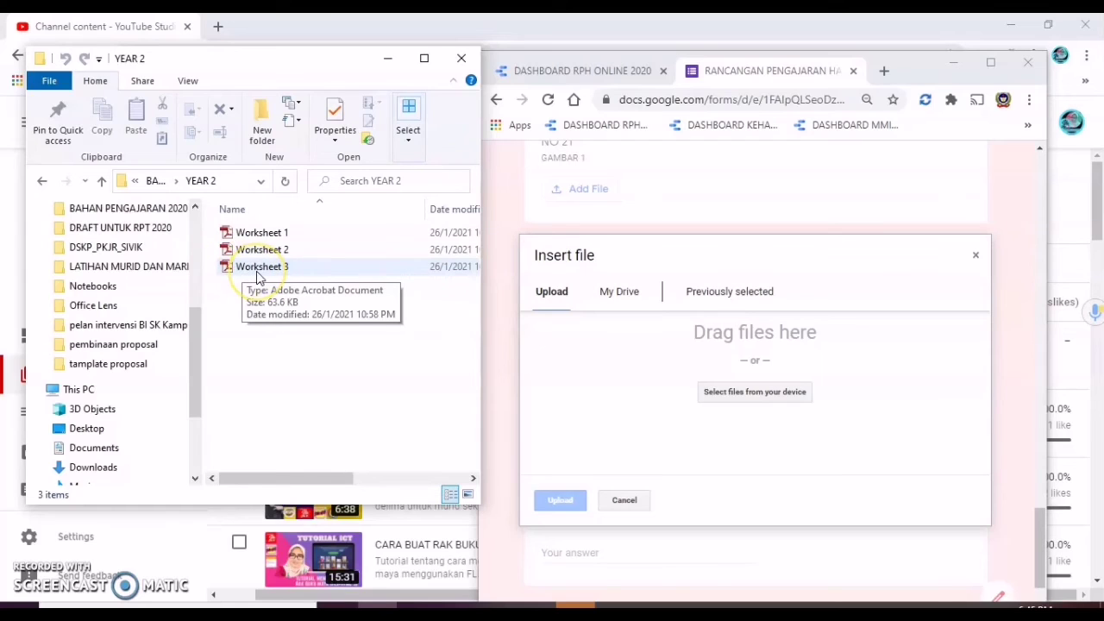
left_click_drag(256, 275, 766, 412)
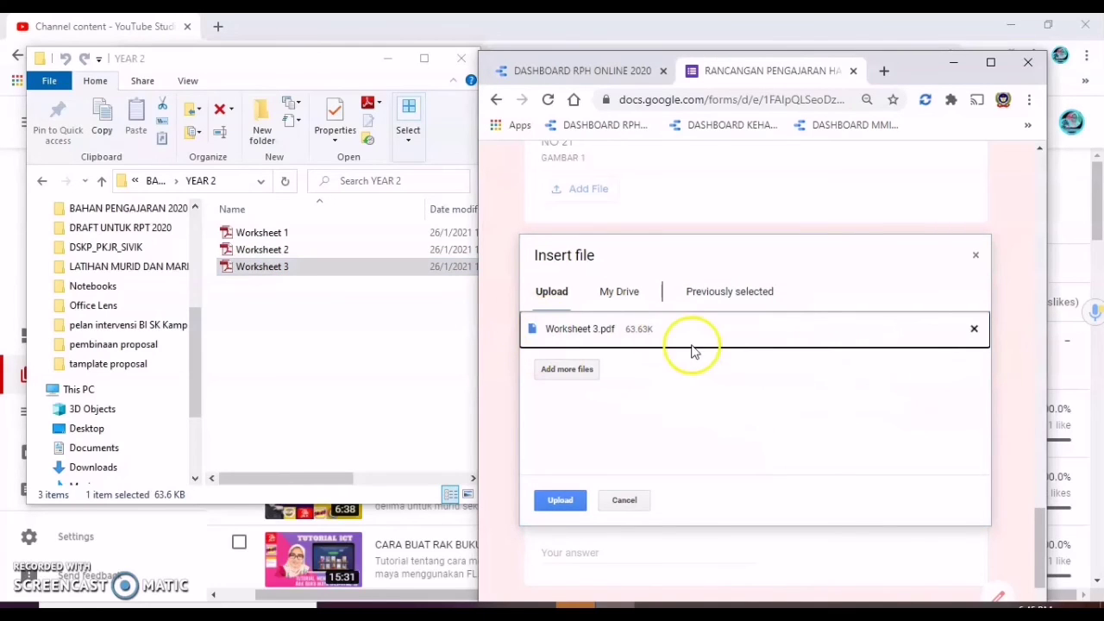
left_click(562, 504)
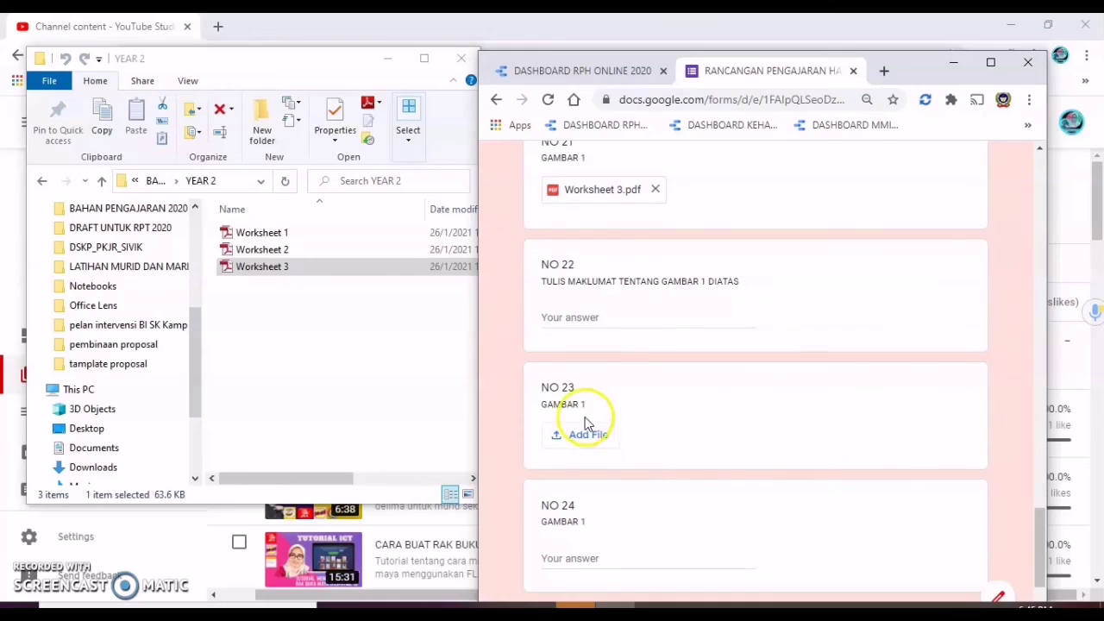
left_click(599, 444)
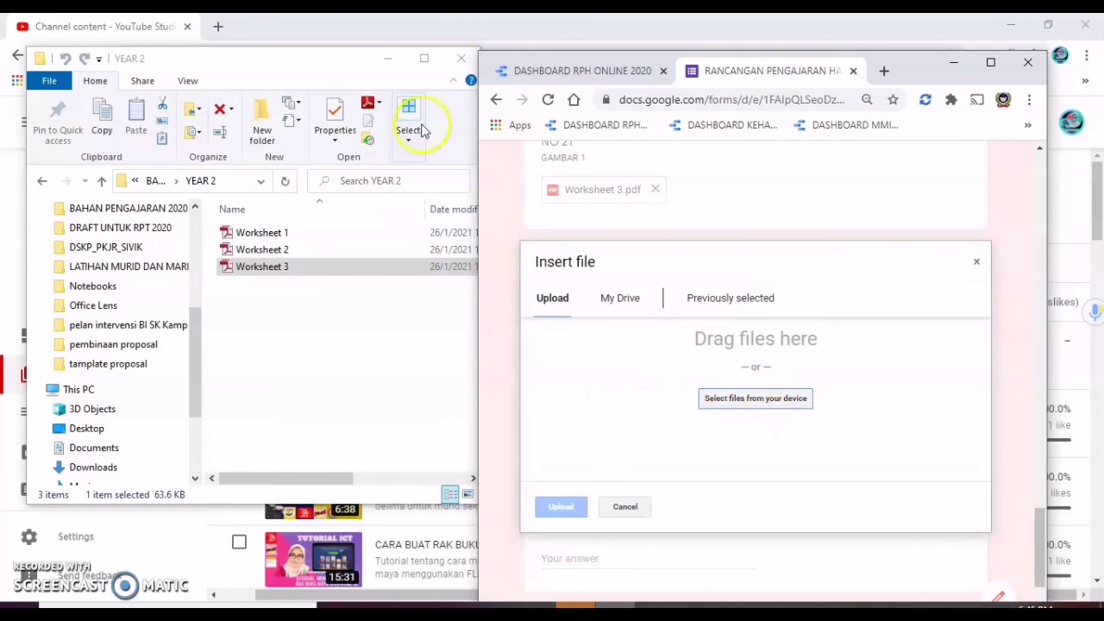
Step: Maximize the browser and upload Worksheet 1.pdf from D:\BAHAN PENGAJARAN 2021\YEAR 2 to NO 23
left_click(992, 65)
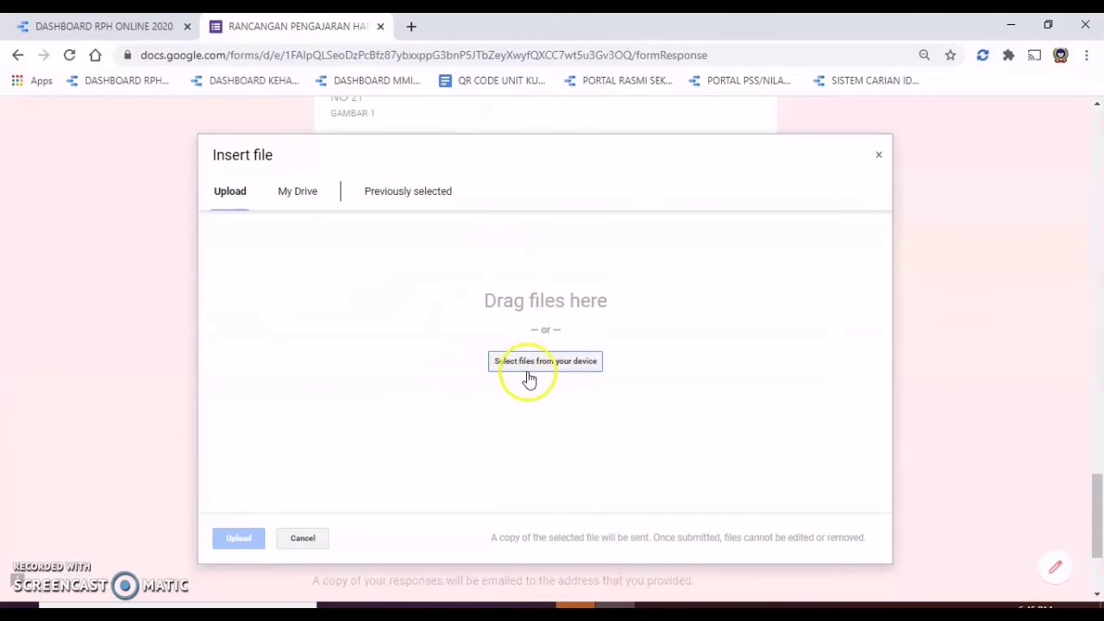
left_click(577, 374)
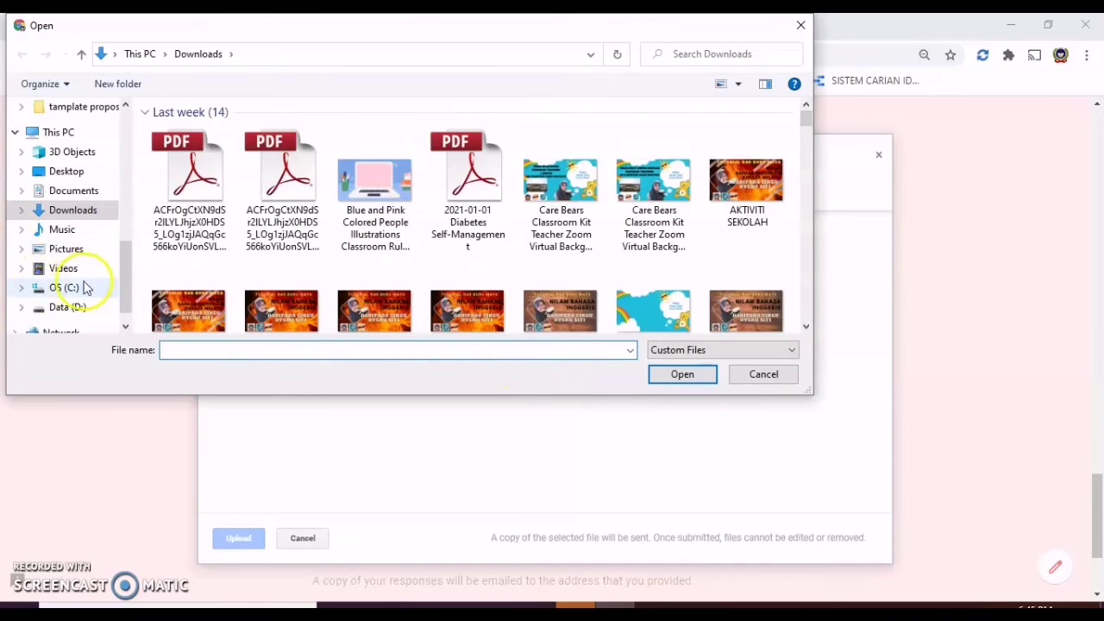
scroll(120, 276, "down", 1)
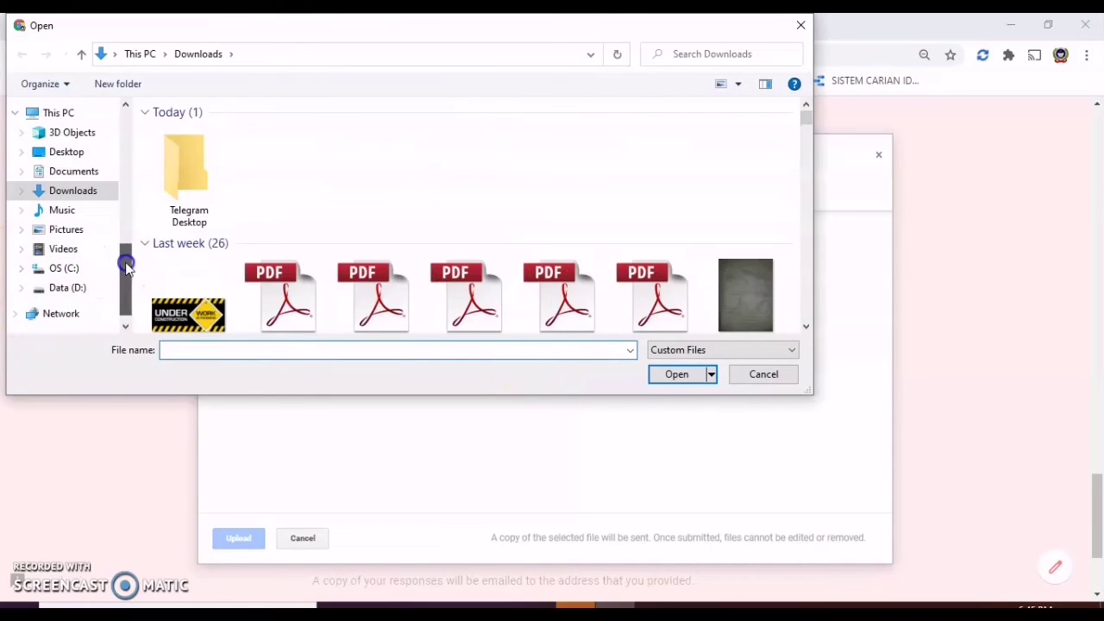
left_click(65, 291)
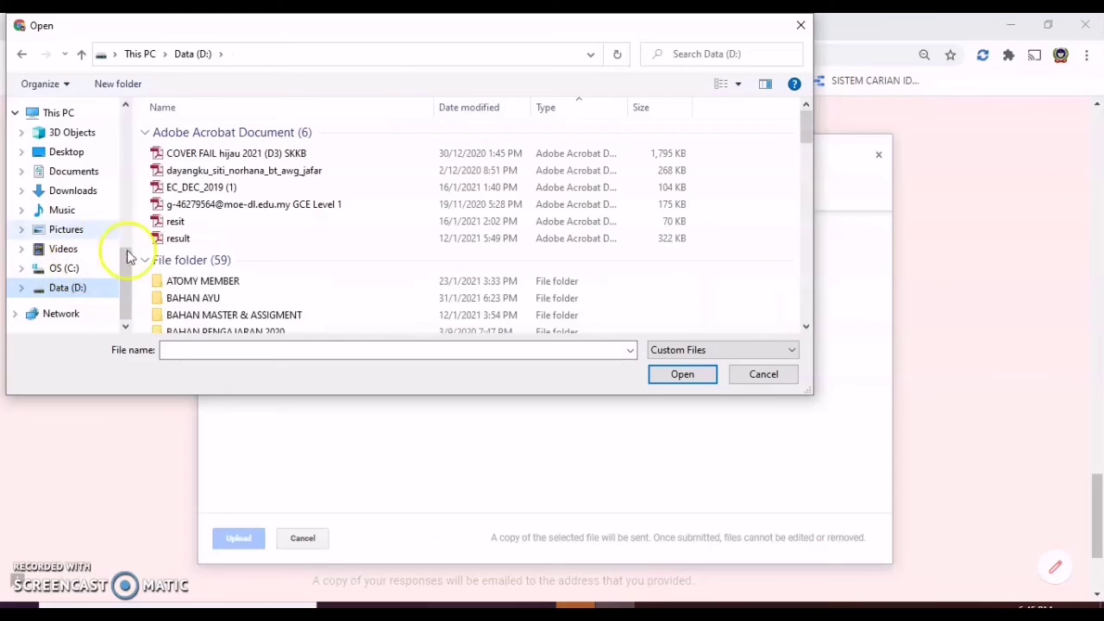
scroll(288, 317, "down", 1)
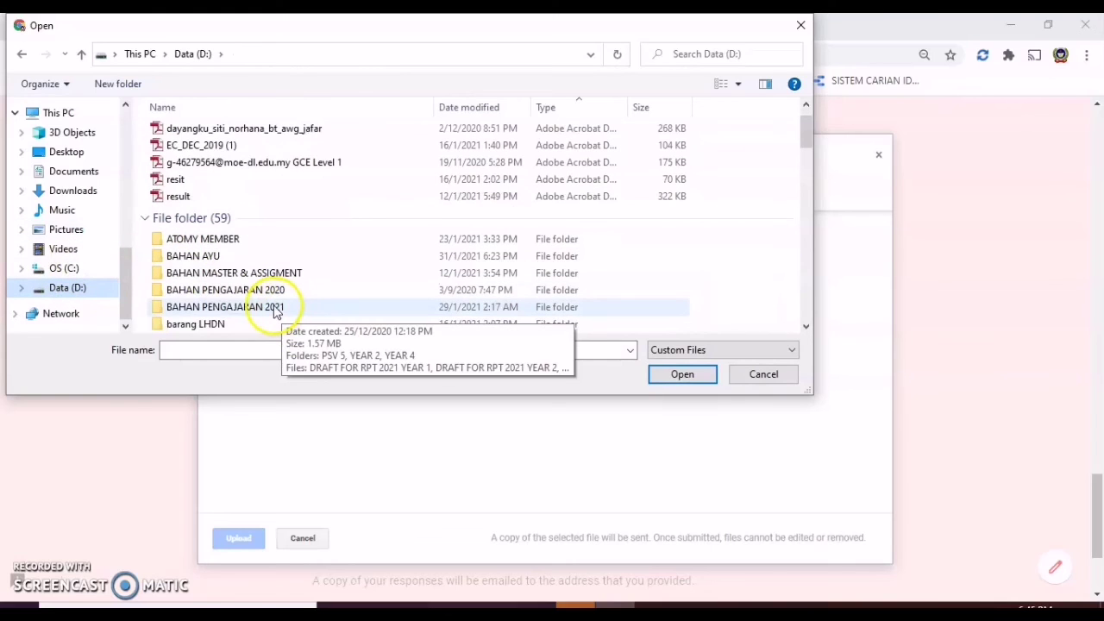
double_click(276, 312)
left_click(190, 149)
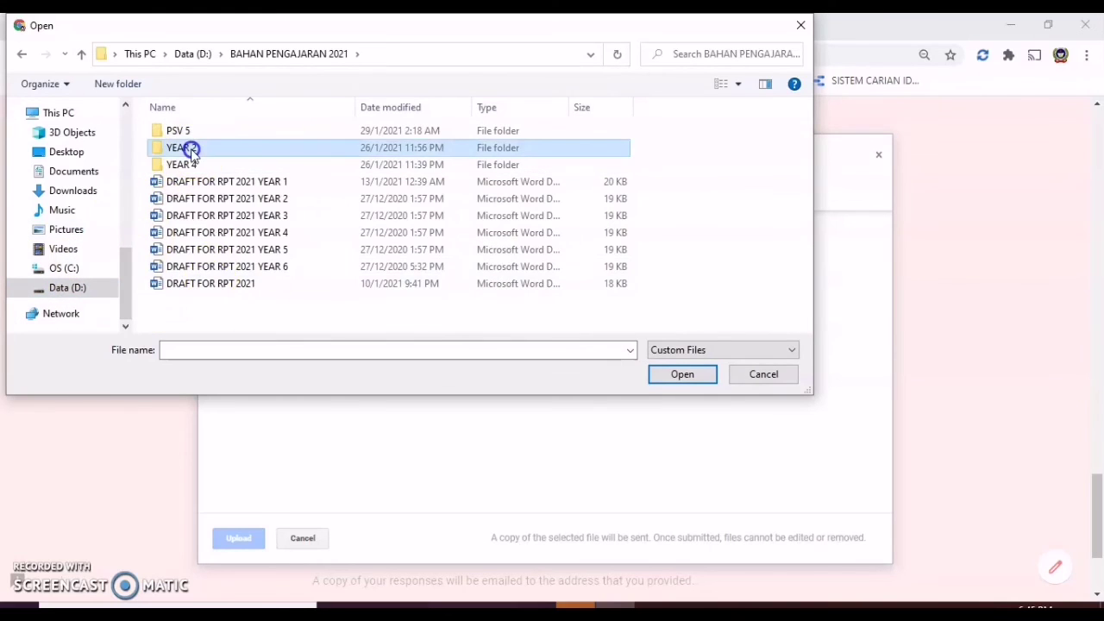
double_click(190, 149)
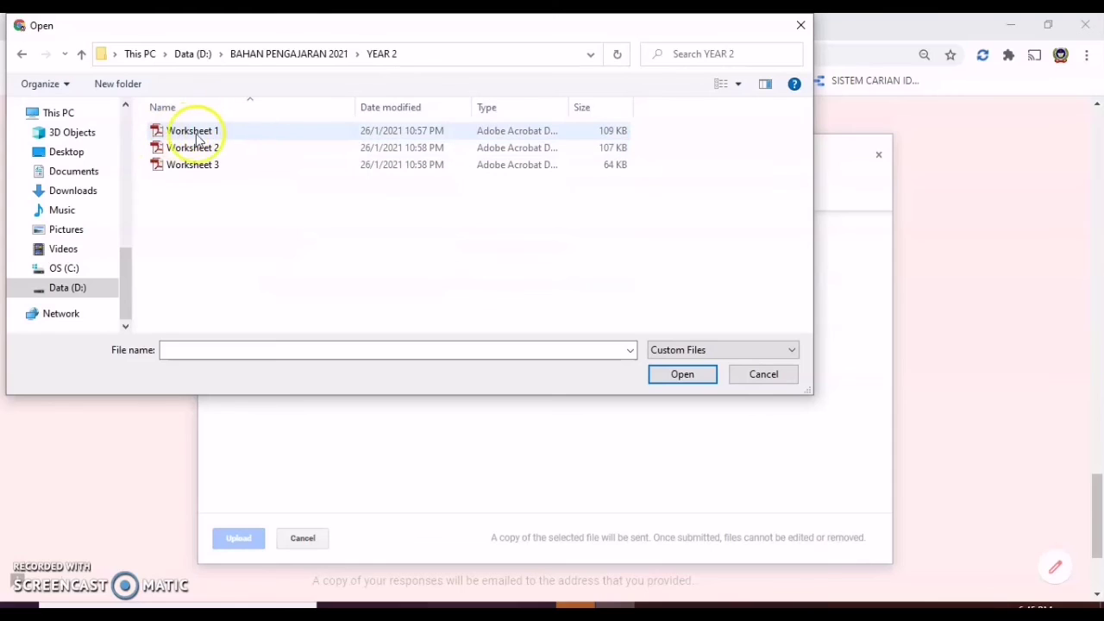
left_click(208, 132)
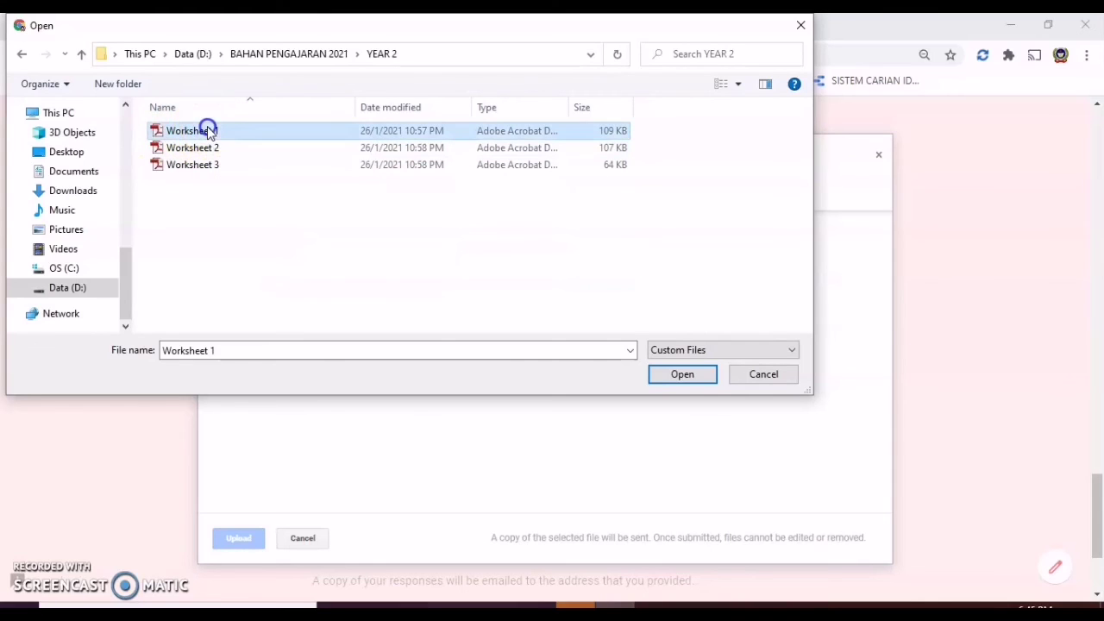
left_click(690, 378)
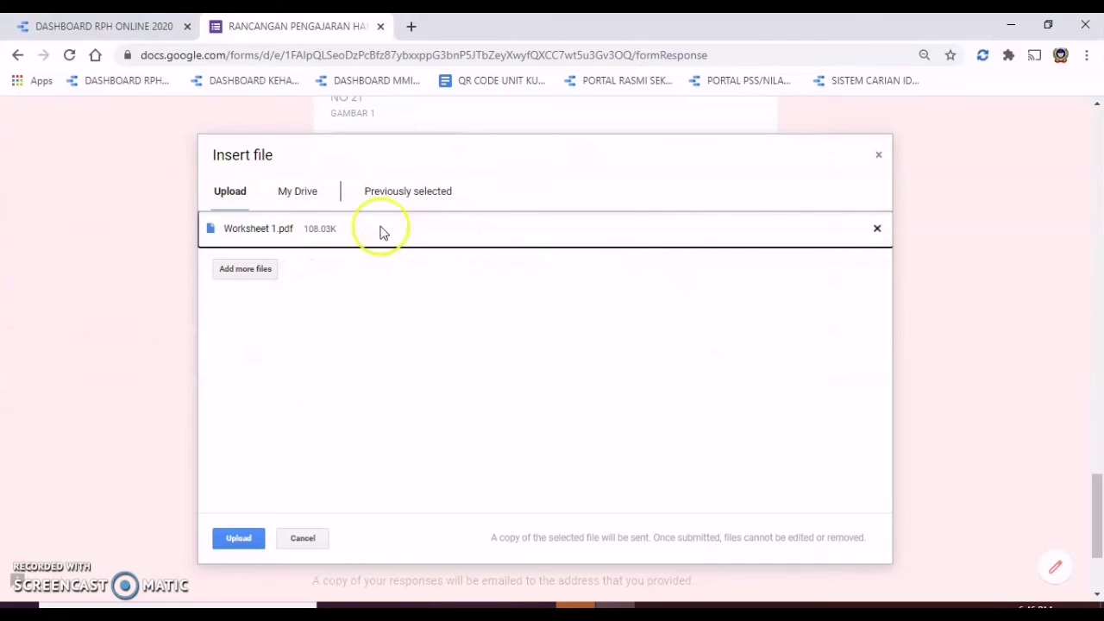
left_click(240, 544)
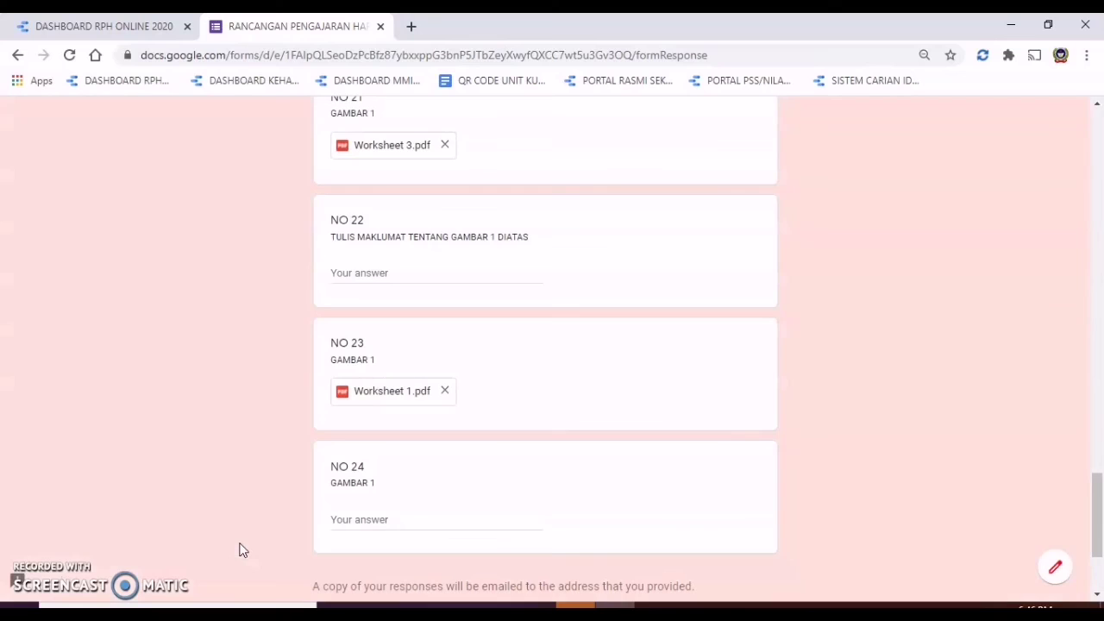
scroll(891, 434, "down", 1)
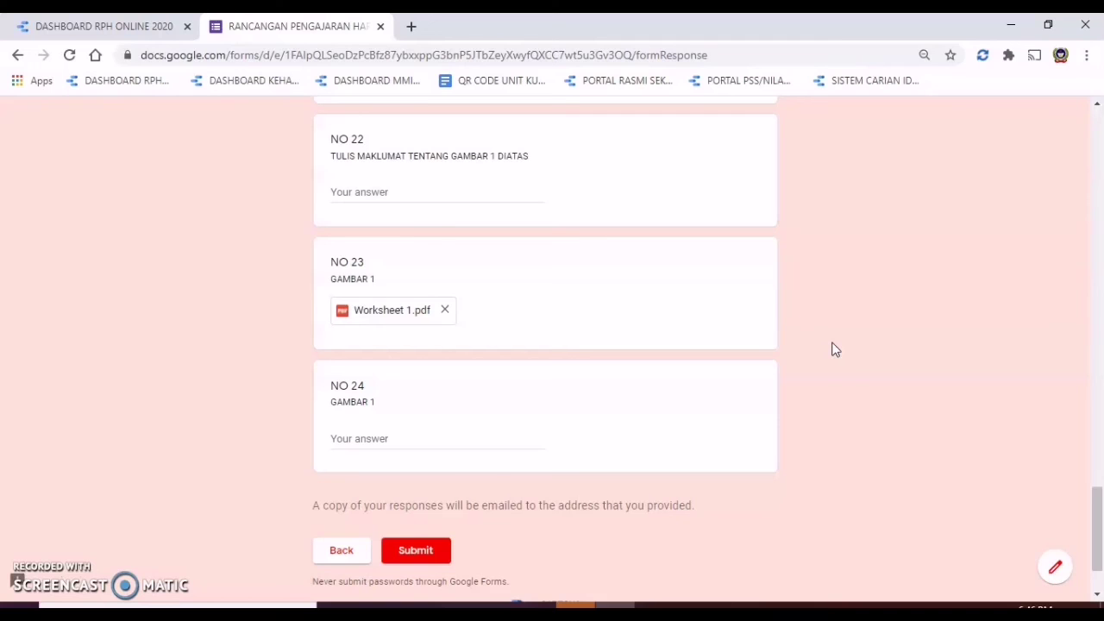
scroll(733, 363, "up", 1)
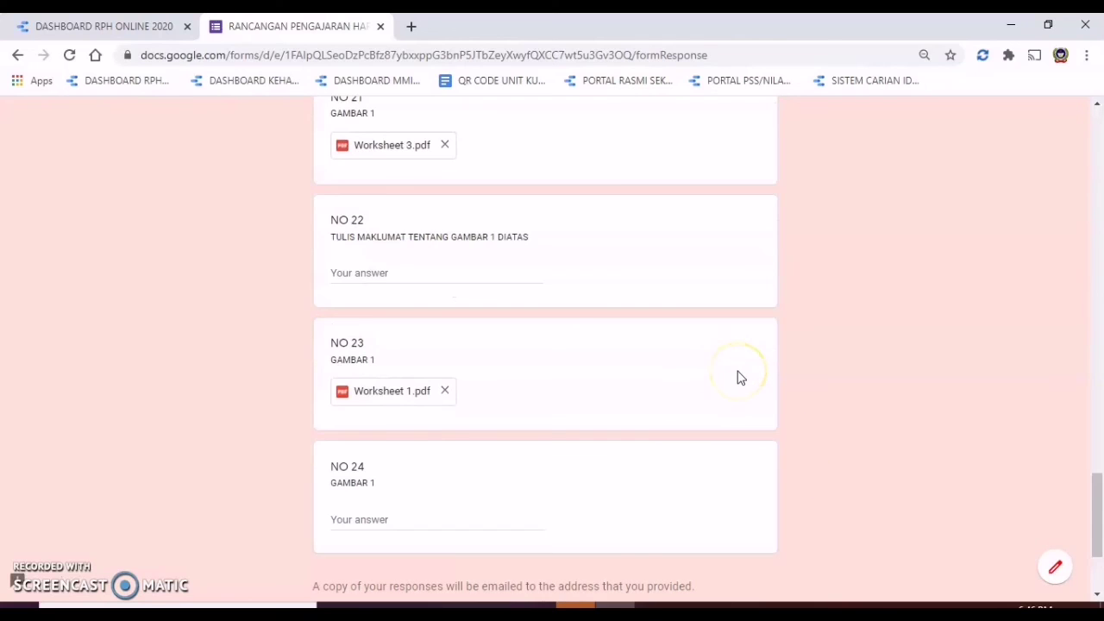
scroll(737, 374, "down", 2)
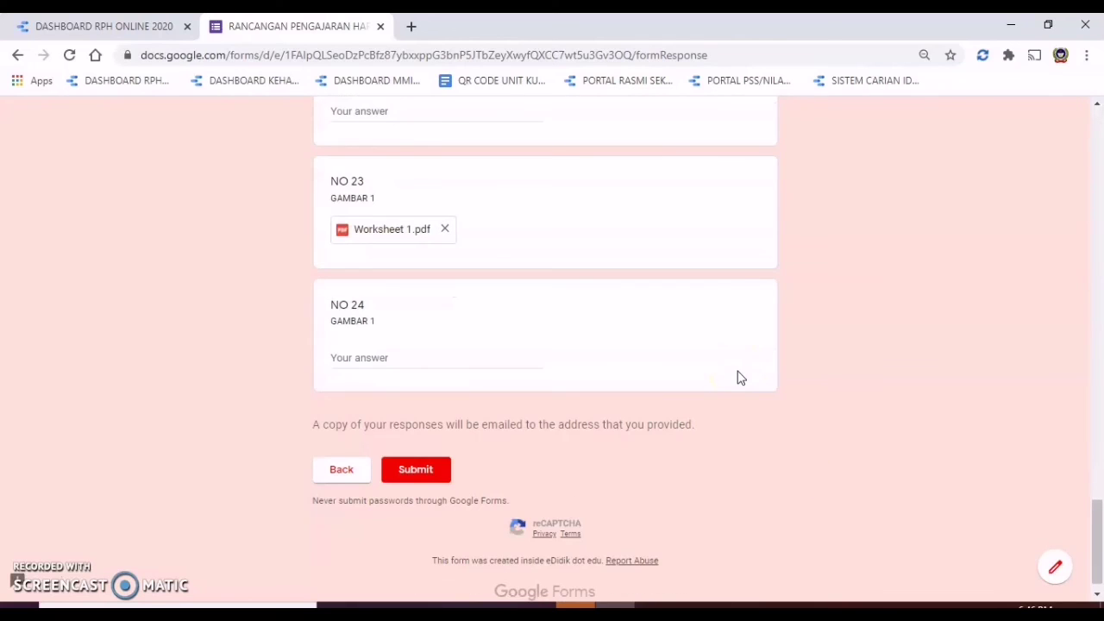